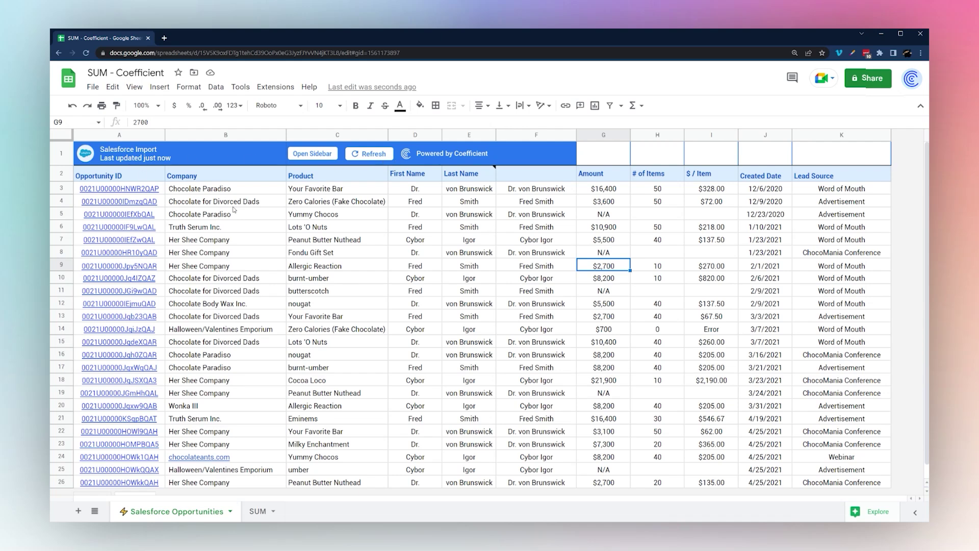
# - Browse the add-ons and extensions list, then dismiss it
pyautogui.click(266, 89)
pyautogui.moveTo(454, 106)
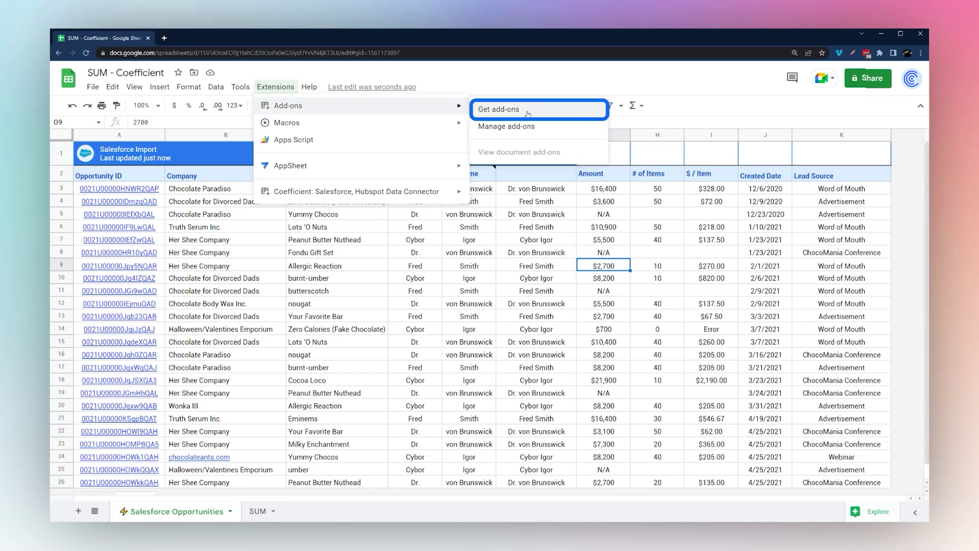
pyautogui.moveTo(344, 198)
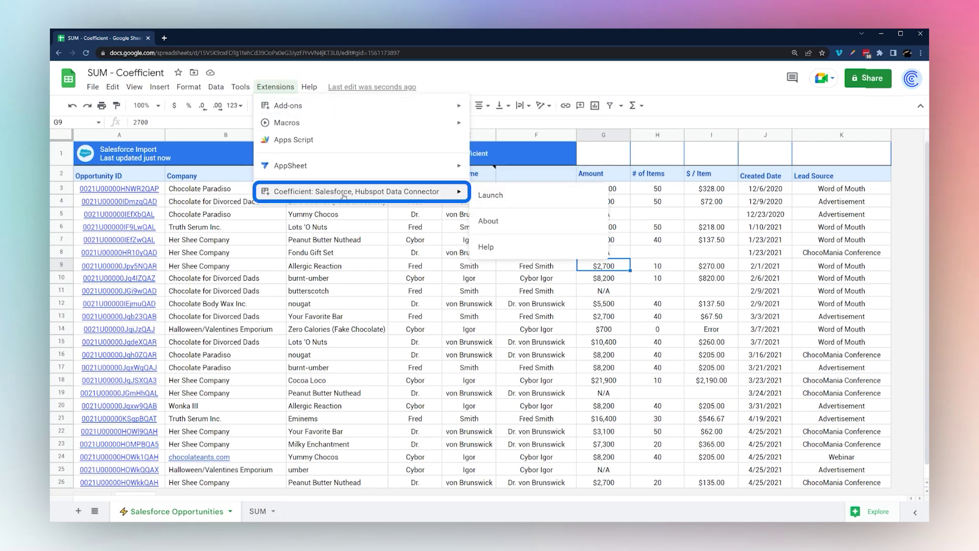
pyautogui.click(352, 230)
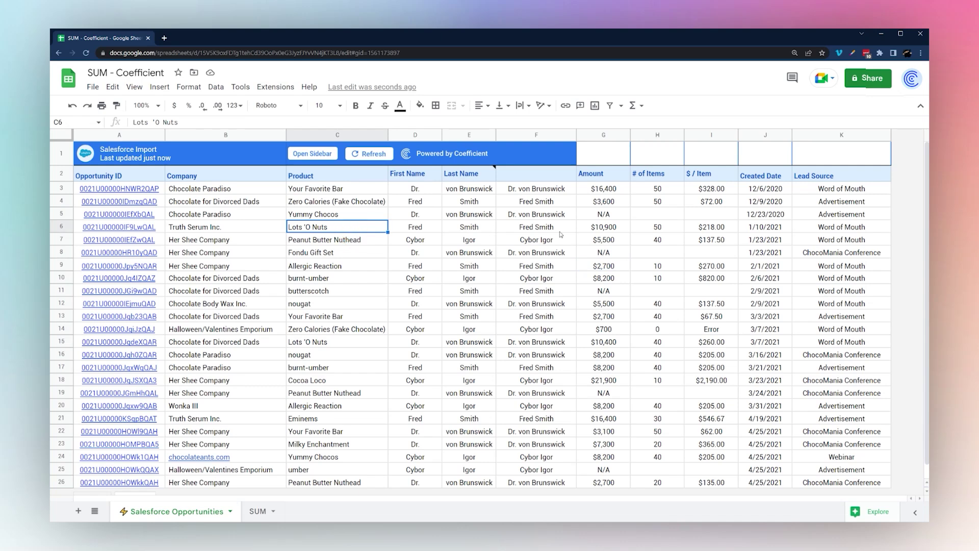
# - In G1, enter a SUM of the Amount column starting at G3, giving 150,800
pyautogui.click(602, 158)
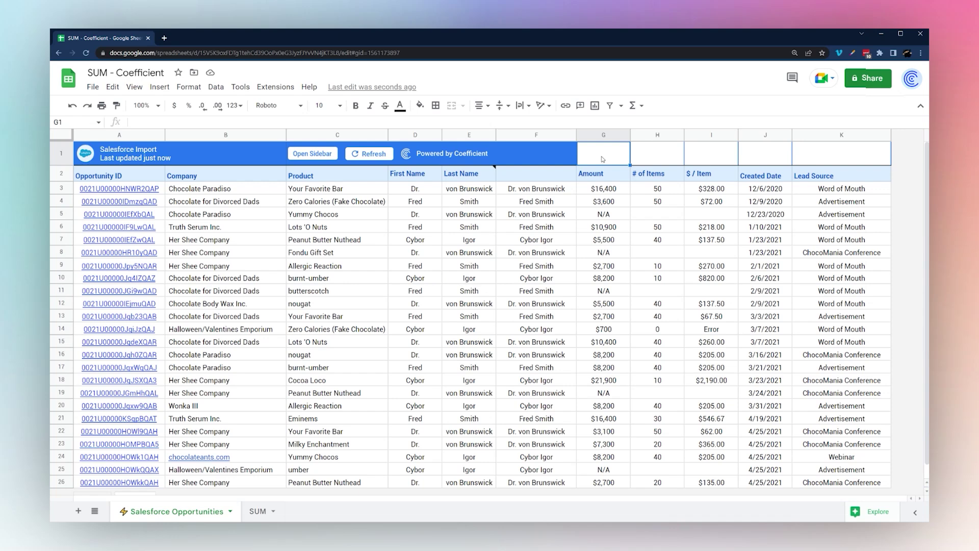
pyautogui.write('=sum(')
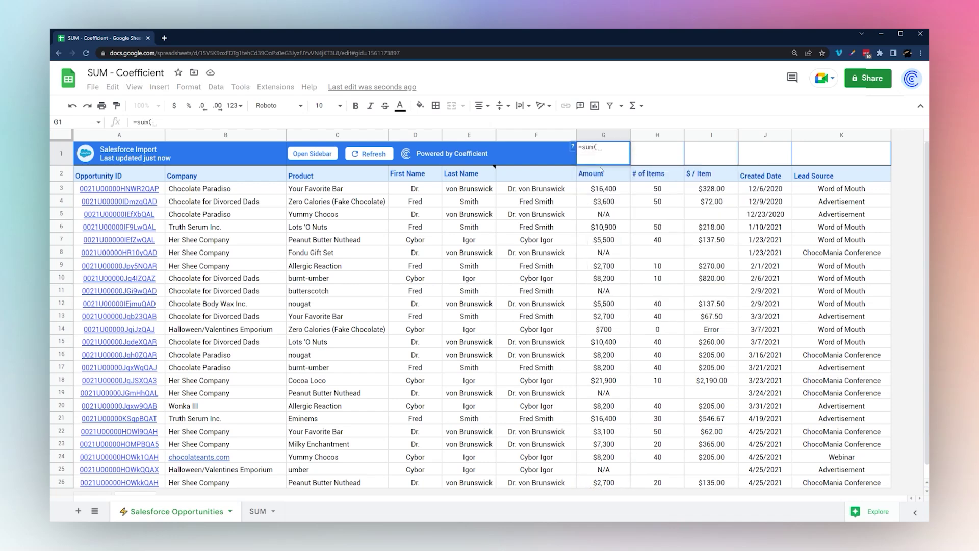
pyautogui.click(597, 191)
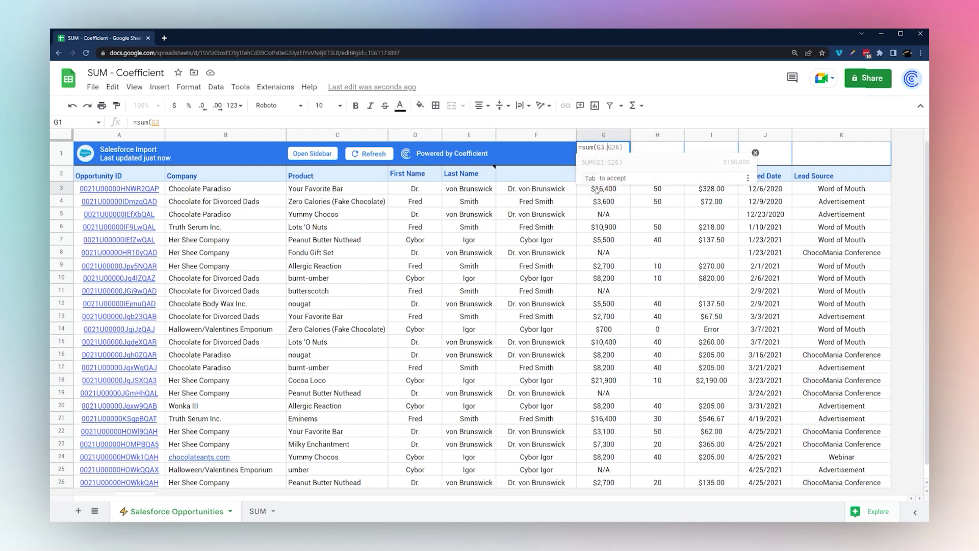
pyautogui.press('Return')
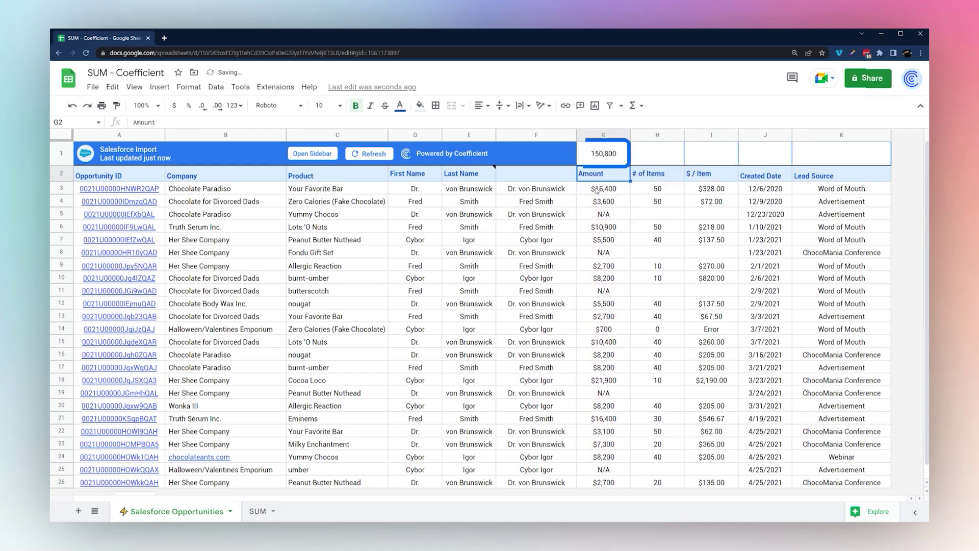
pyautogui.click(615, 154)
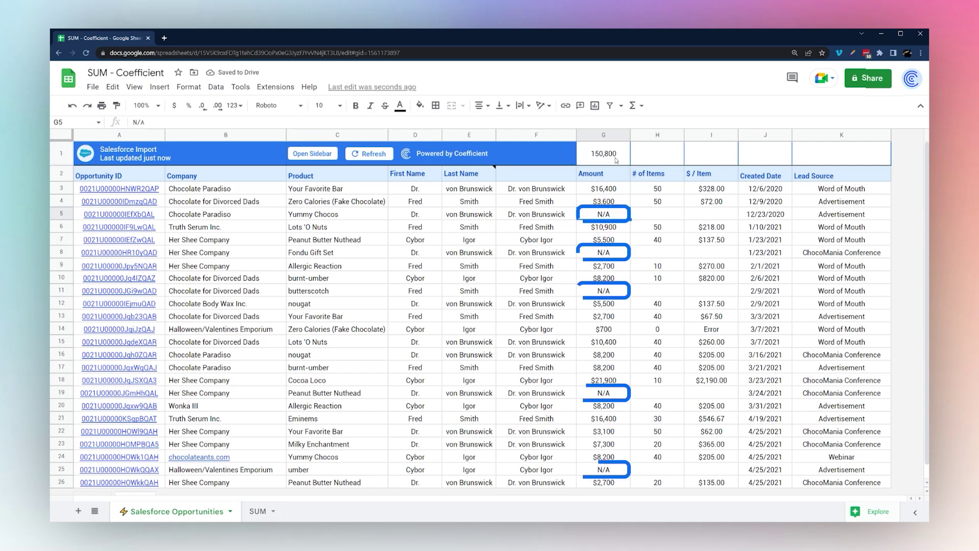
# - Open the G1 sum formula for editing and confirm it unchanged
pyautogui.click(169, 122)
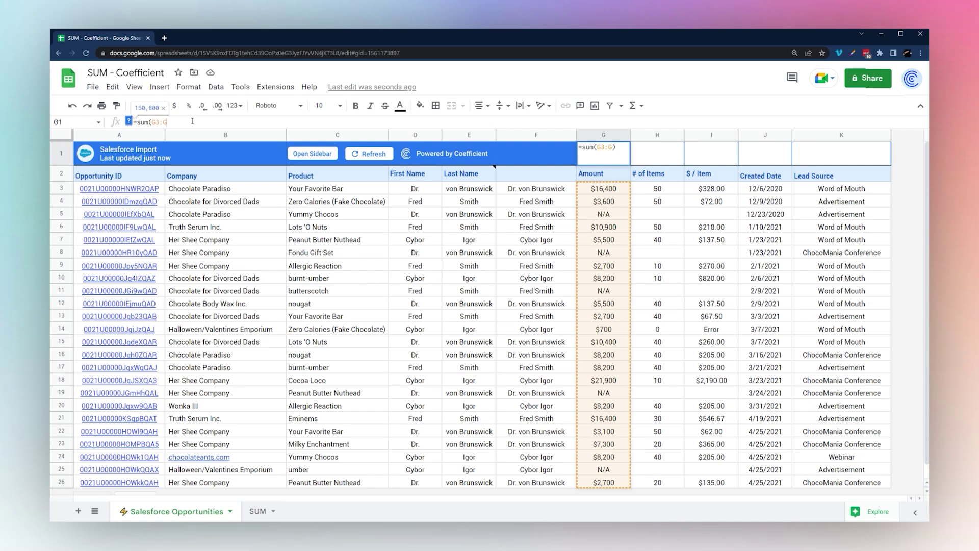
pyautogui.scroll(-1, 517, 387)
pyautogui.press('Return')
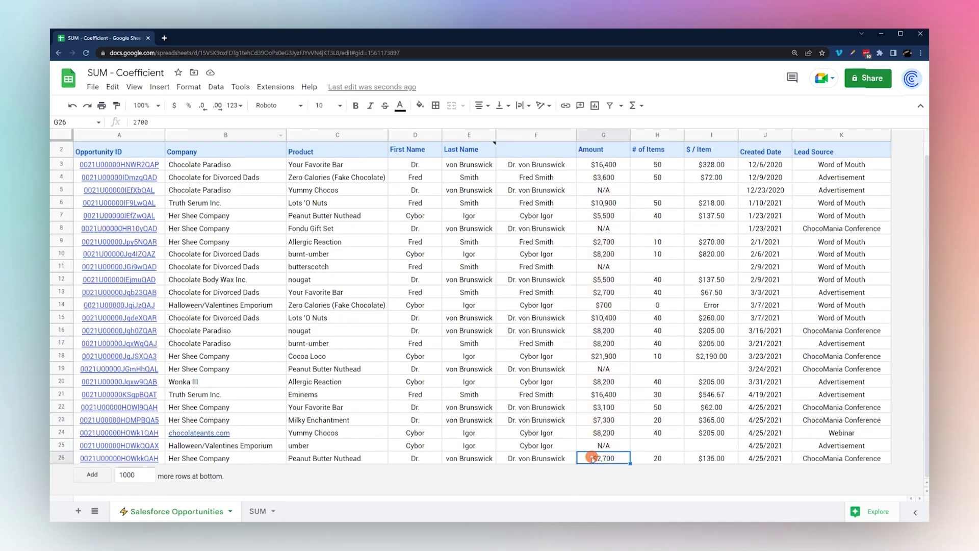
pyautogui.scroll(1, 612, 189)
pyautogui.click(604, 154)
pyautogui.doubleClick(604, 154)
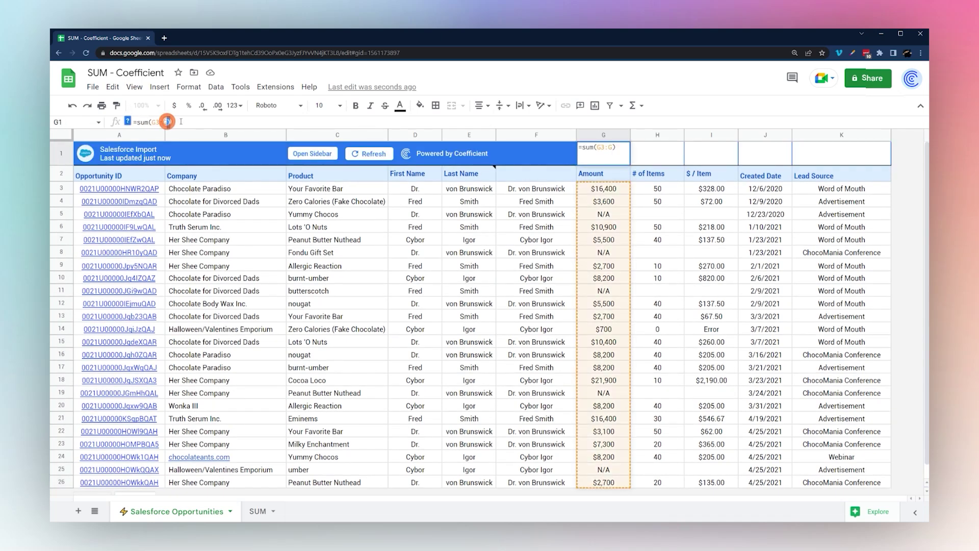
pyautogui.scroll(-1, 244, 198)
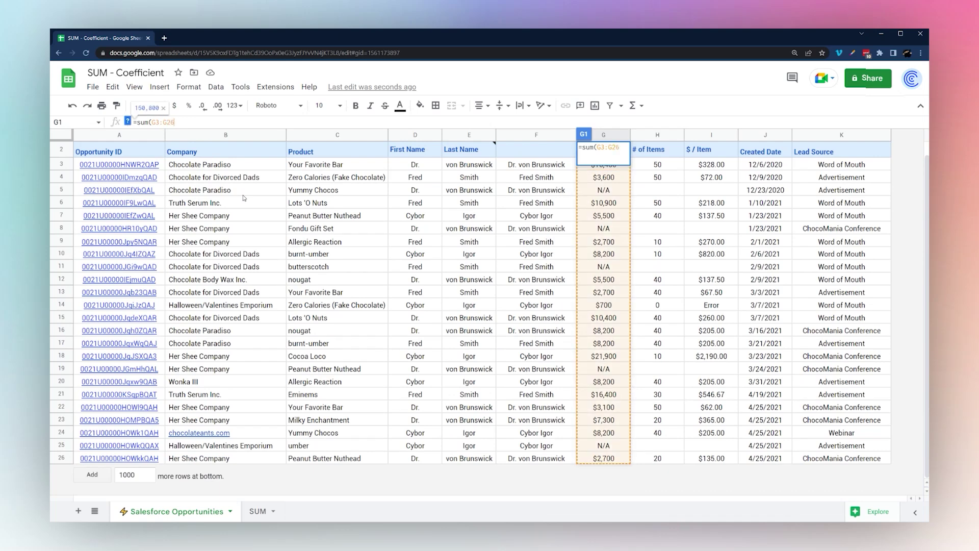
pyautogui.press('Return')
pyautogui.scroll(1, 614, 164)
pyautogui.click(614, 163)
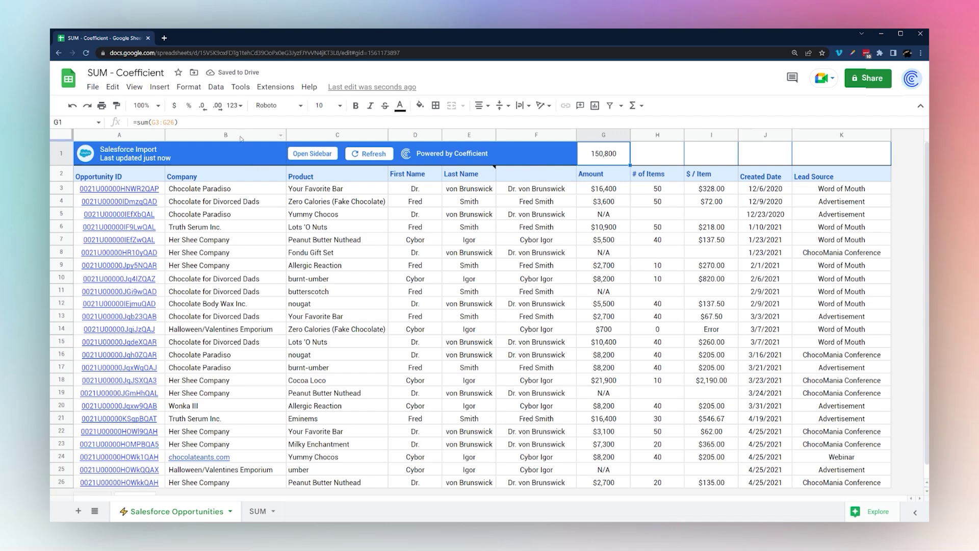
# - Delete the 26 so the G1 formula reads =sum(G3:G)
pyautogui.click(170, 123)
pyautogui.press('BackSpace')
pyautogui.press('BackSpace')
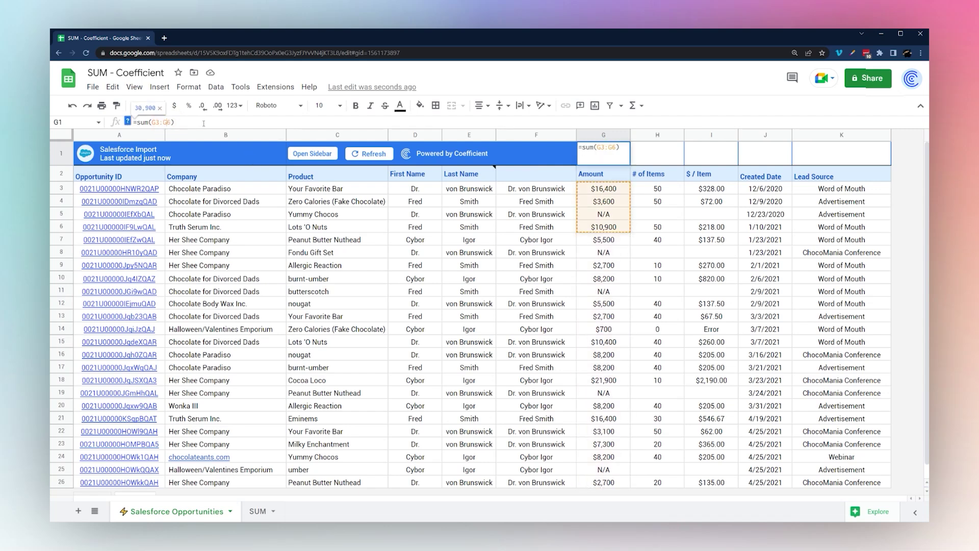
pyautogui.press('Return')
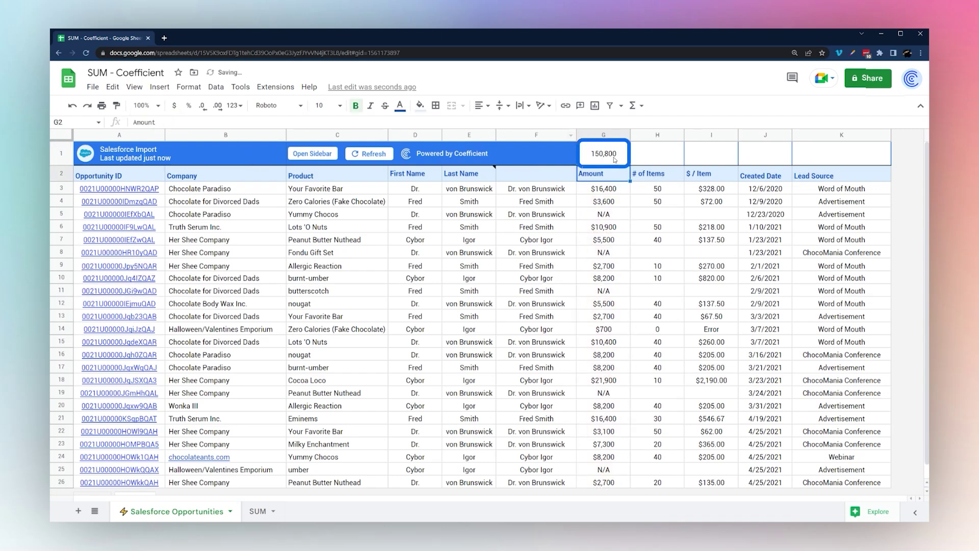
pyautogui.click(614, 160)
# - Inspect the range covered by the G1 formula, leaving it unchanged
pyautogui.click(145, 122)
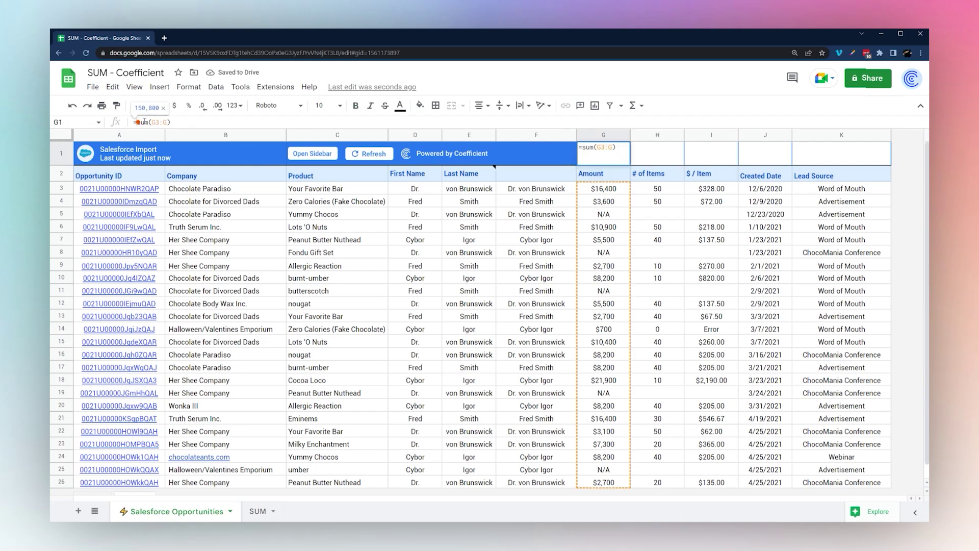
pyautogui.tripleClick(144, 122)
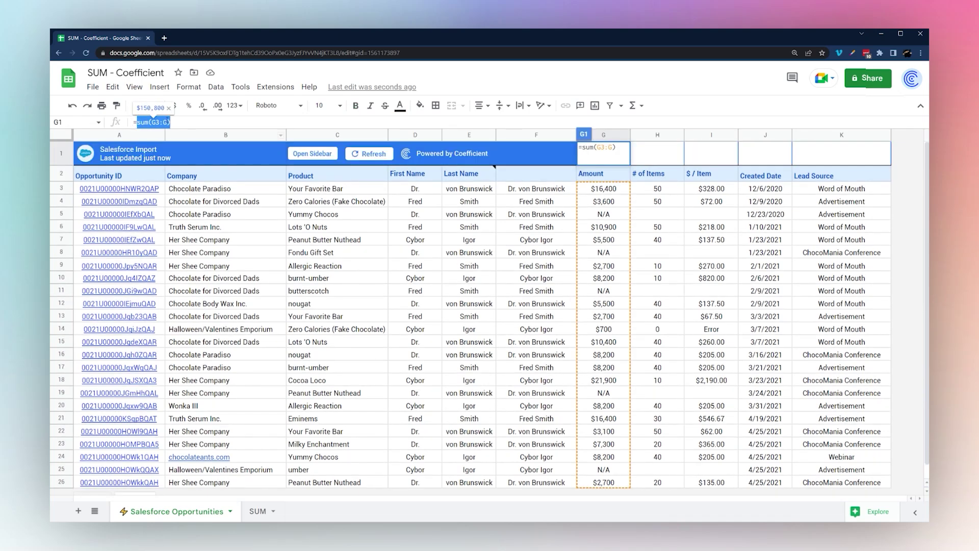
pyautogui.press('Escape')
pyautogui.click(169, 122)
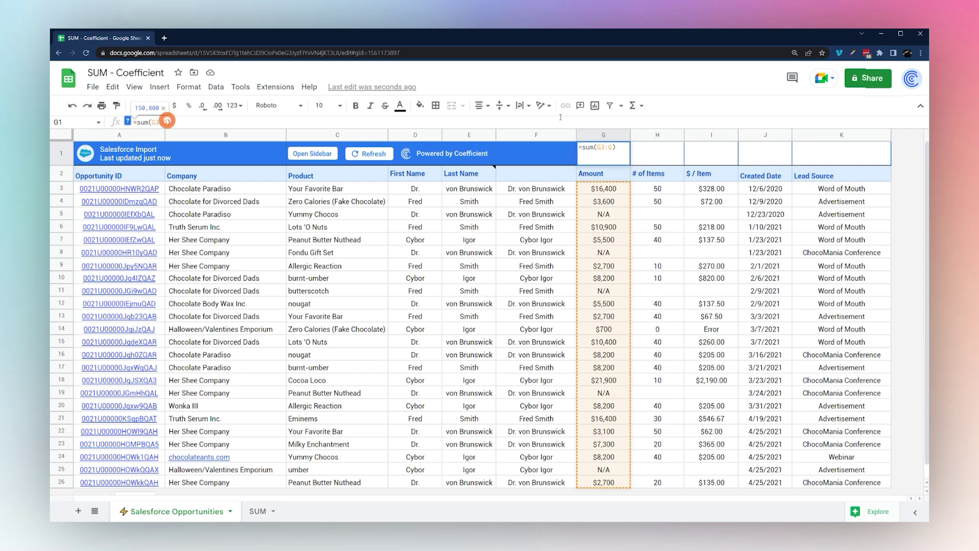
pyautogui.press('Escape')
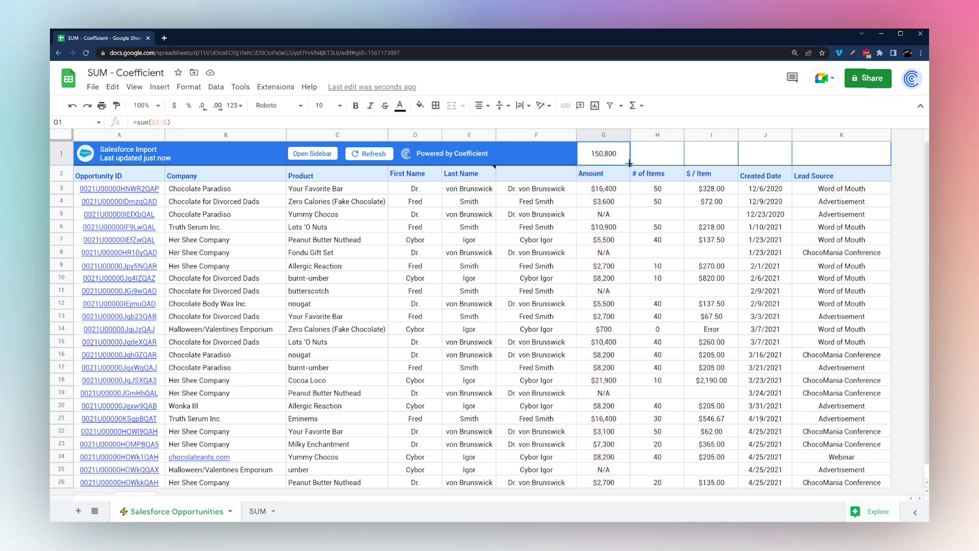
# - Copy the G1 total across into H1 and I1 and check the new sums
pyautogui.moveTo(683, 162); pyautogui.dragTo(711, 158)
pyautogui.click(657, 154)
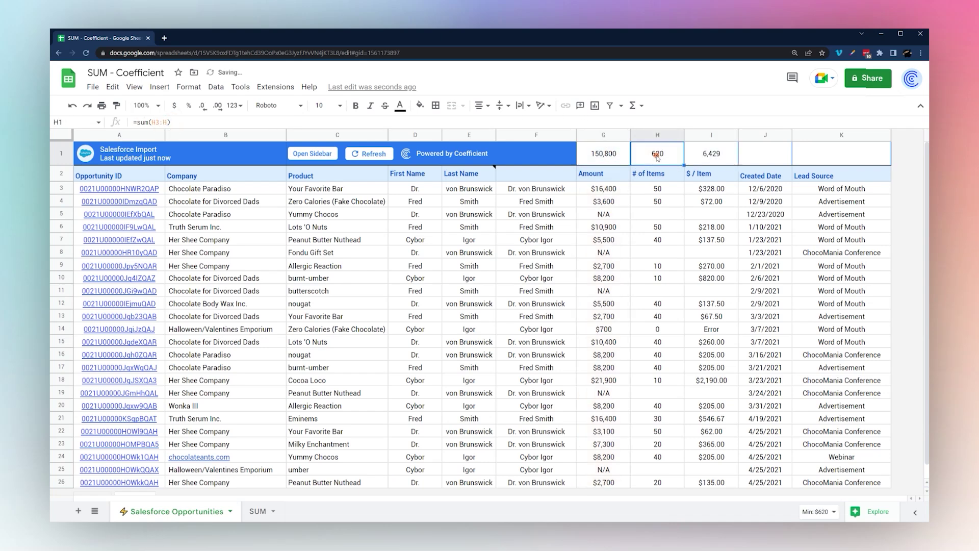
pyautogui.click(649, 134)
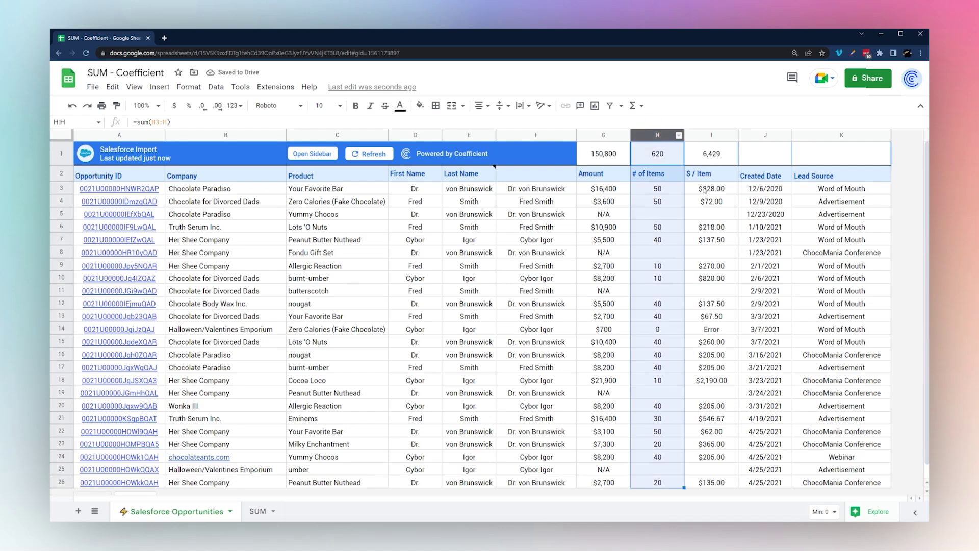
pyautogui.click(702, 136)
pyautogui.click(709, 189)
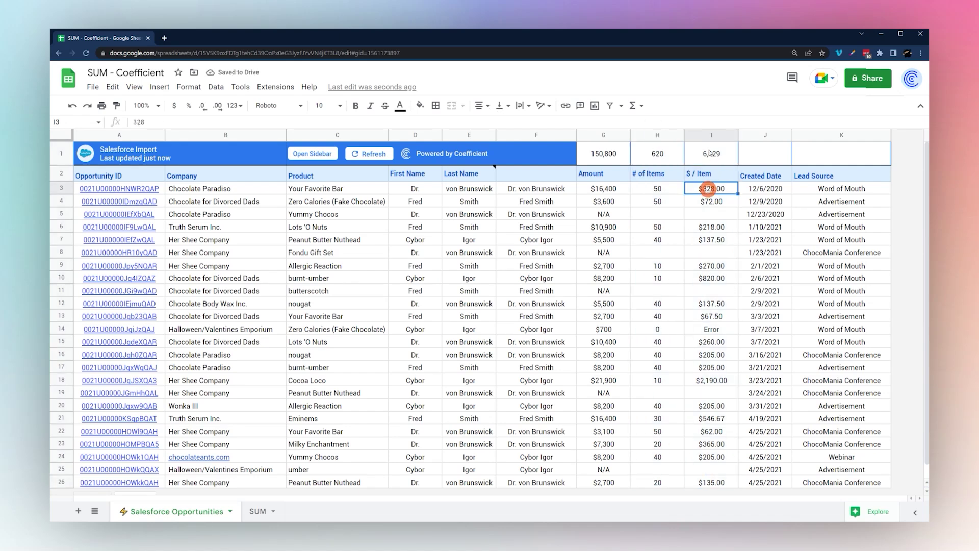
pyautogui.click(709, 153)
# - Clear the $ / Item total out of I1, leaving it empty
pyautogui.click(210, 122)
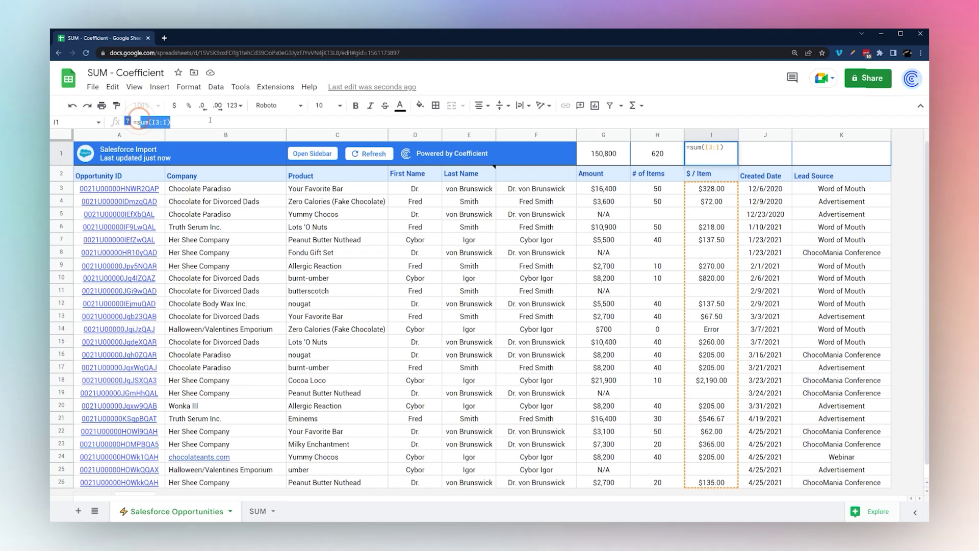
pyautogui.hotkey('ctrl', 'a')
pyautogui.write('=')
pyautogui.press('BackSpace')
pyautogui.press('Return')
# - Select the two top-row sums in G1:H1 above Amount and # of Items
pyautogui.click(651, 155)
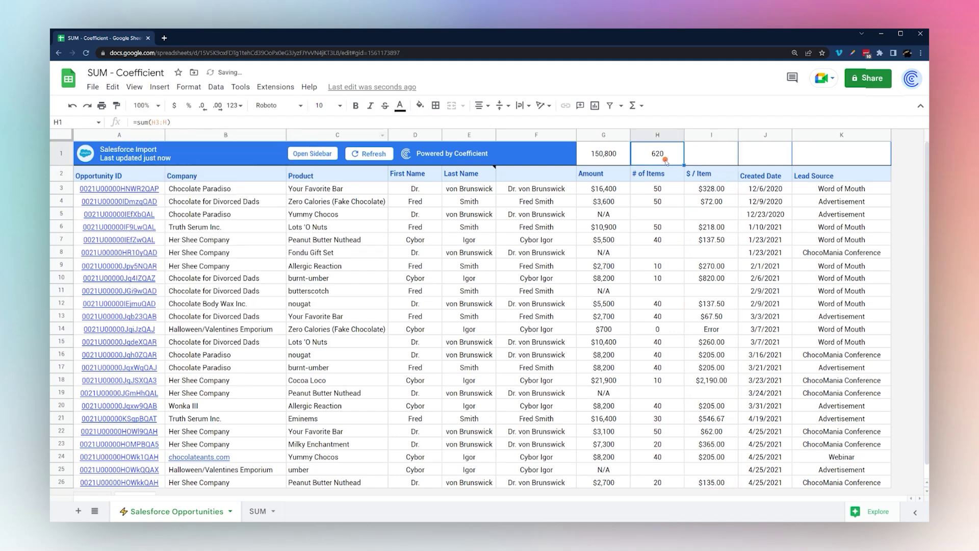
pyautogui.click(658, 135)
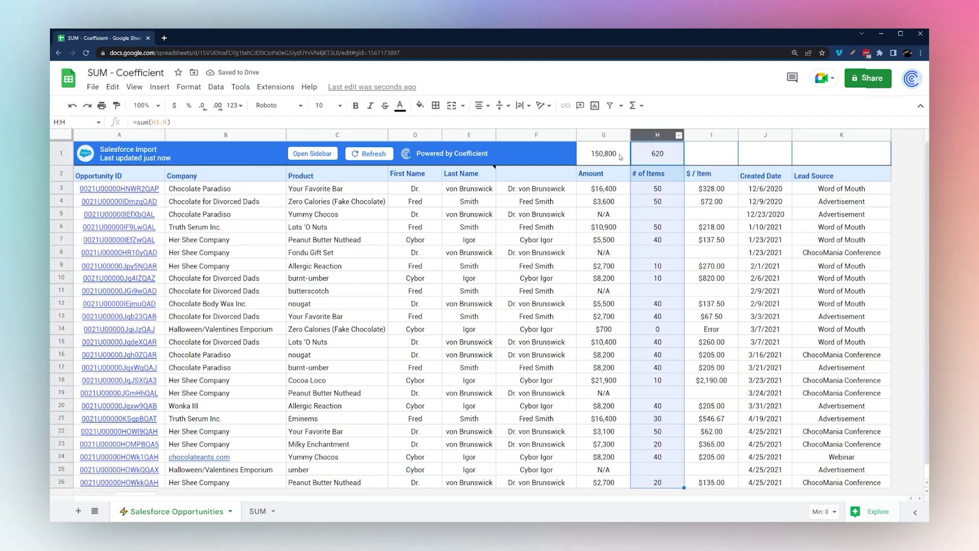
pyautogui.click(604, 135)
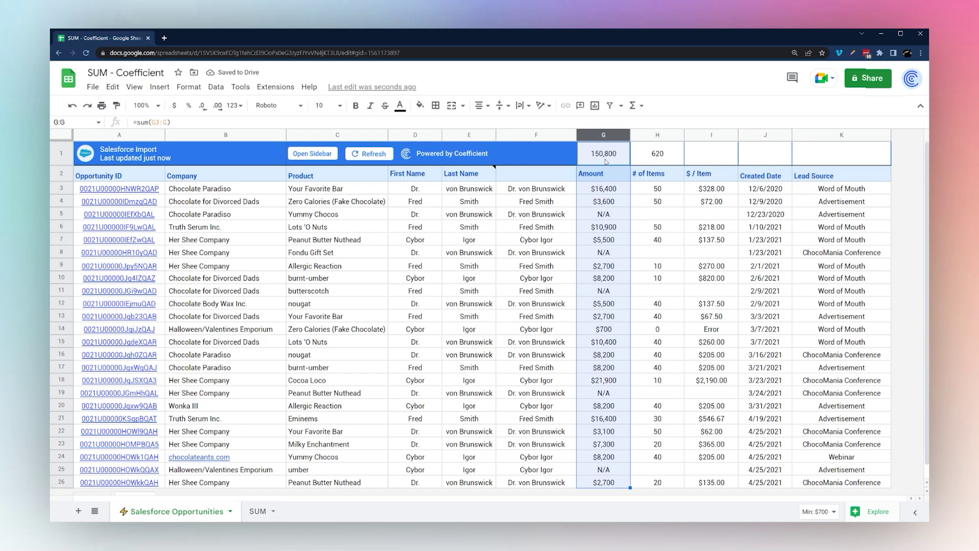
pyautogui.moveTo(606, 161); pyautogui.dragTo(658, 156)
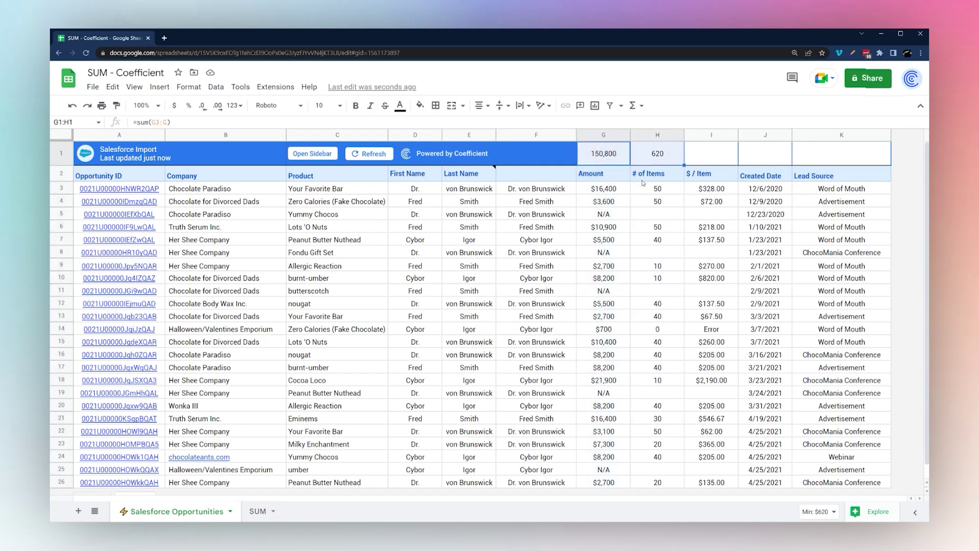
# - Delete the two top-row sums and review the 1/1/23 row on the SUM sheet
pyautogui.press('Delete')
pyautogui.click(260, 512)
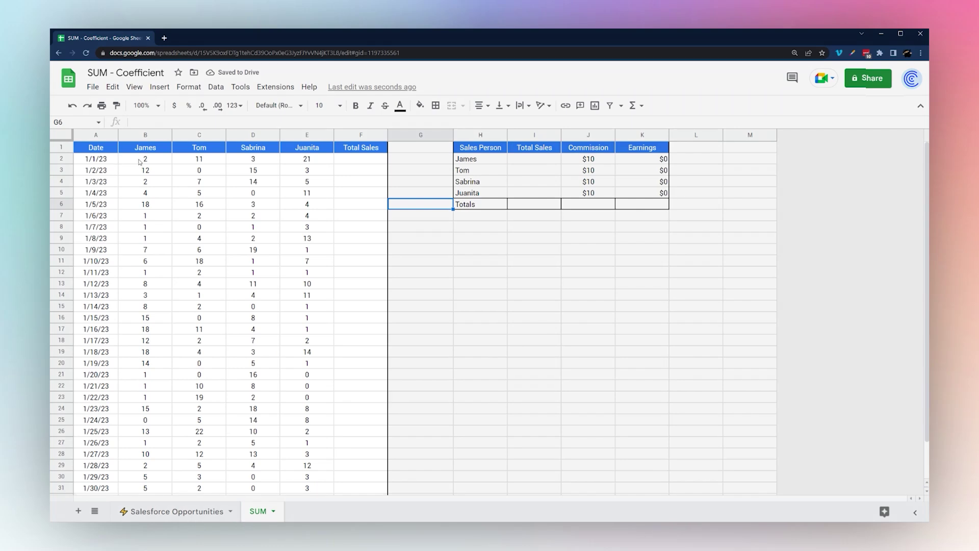
pyautogui.click(138, 158)
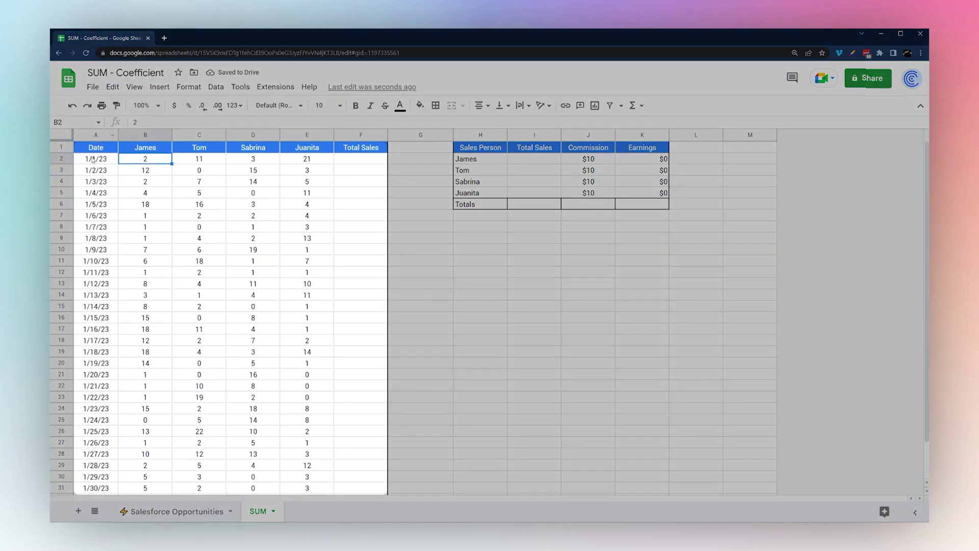
pyautogui.click(95, 159)
pyautogui.click(148, 159)
pyautogui.click(194, 159)
pyautogui.click(253, 159)
pyautogui.click(308, 160)
# - Enter =B2+C2+D2+E2 in F2 for a 1/1/23 total of 37, then undo the fill-down
pyautogui.click(367, 160)
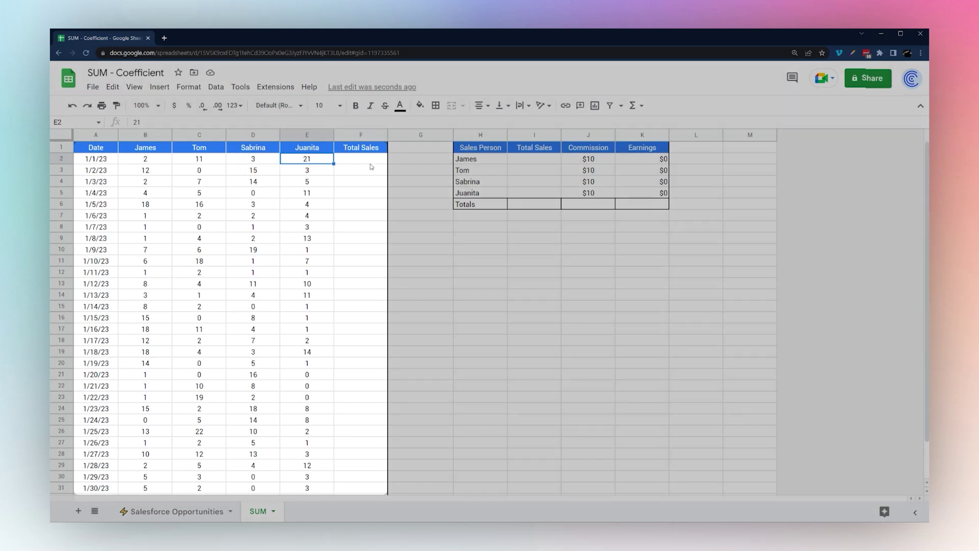
pyautogui.write('=')
pyautogui.click(166, 162)
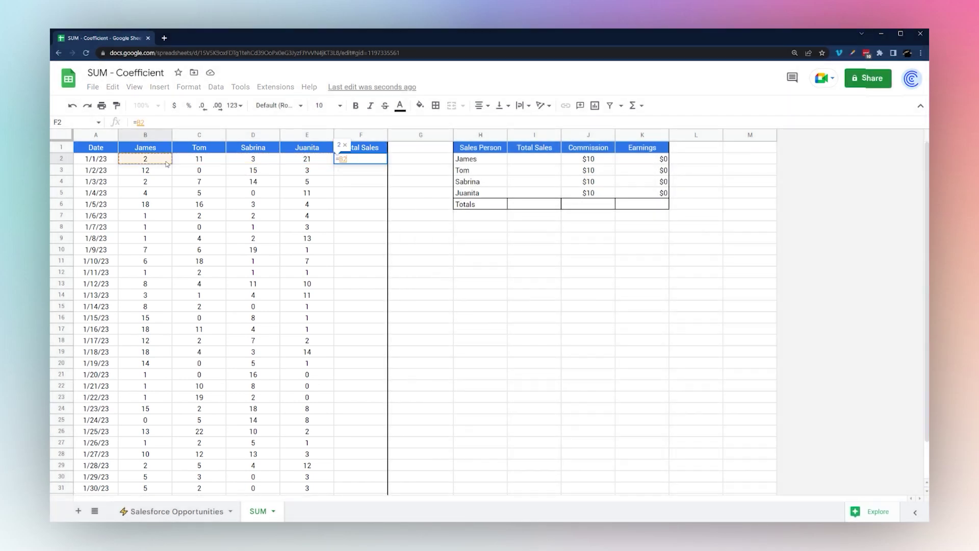
pyautogui.write('+')
pyautogui.click(203, 160)
pyautogui.write('+')
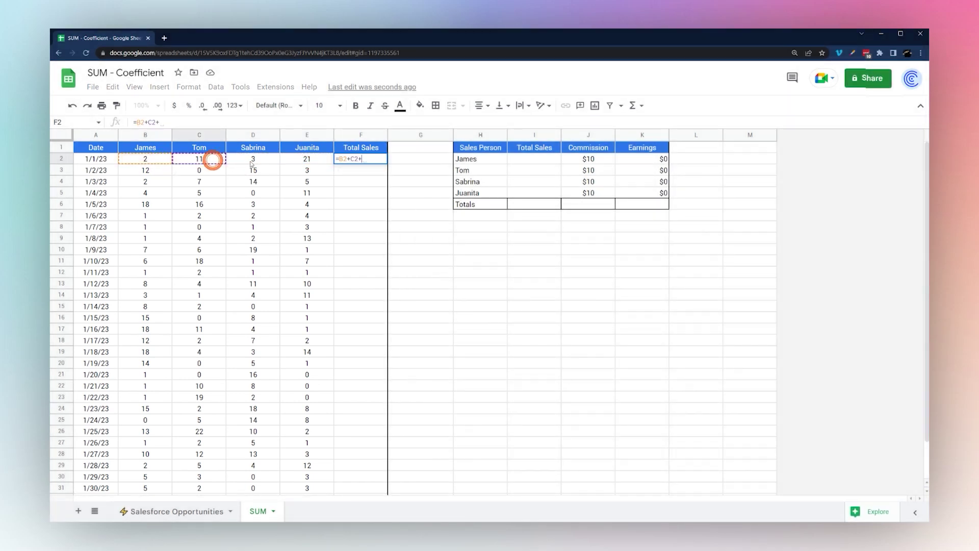
pyautogui.click(250, 161)
pyautogui.write('+')
pyautogui.click(296, 161)
pyautogui.press('Return')
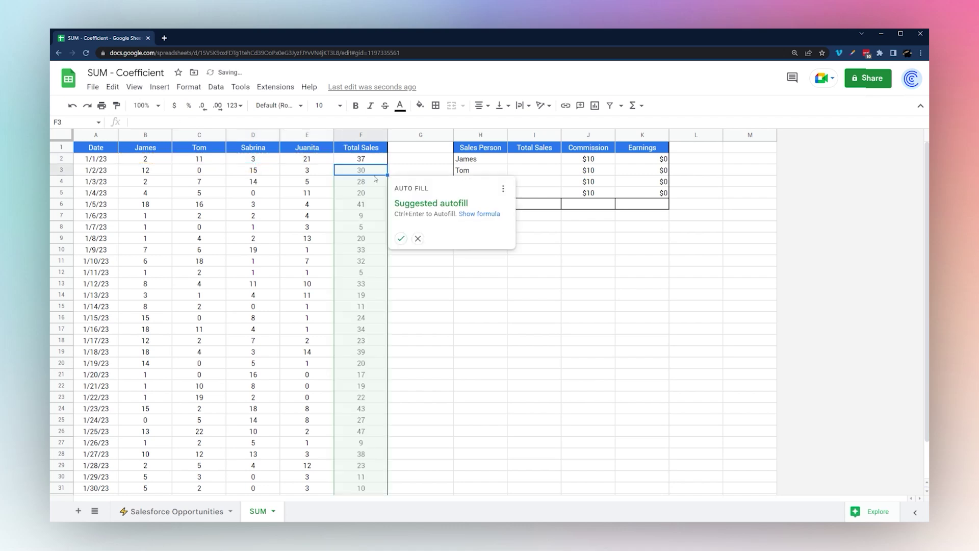
pyautogui.click(401, 238)
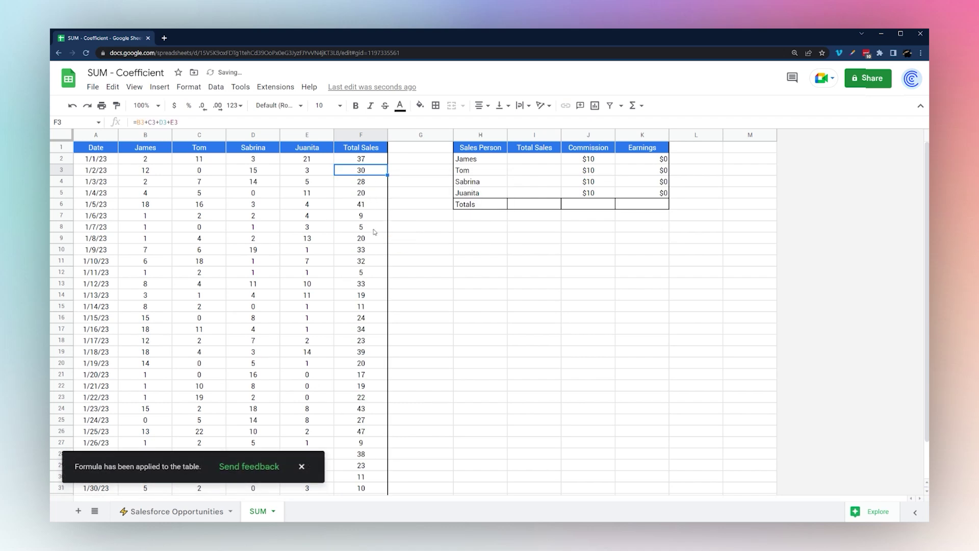
pyautogui.hotkey('ctrl', 'z')
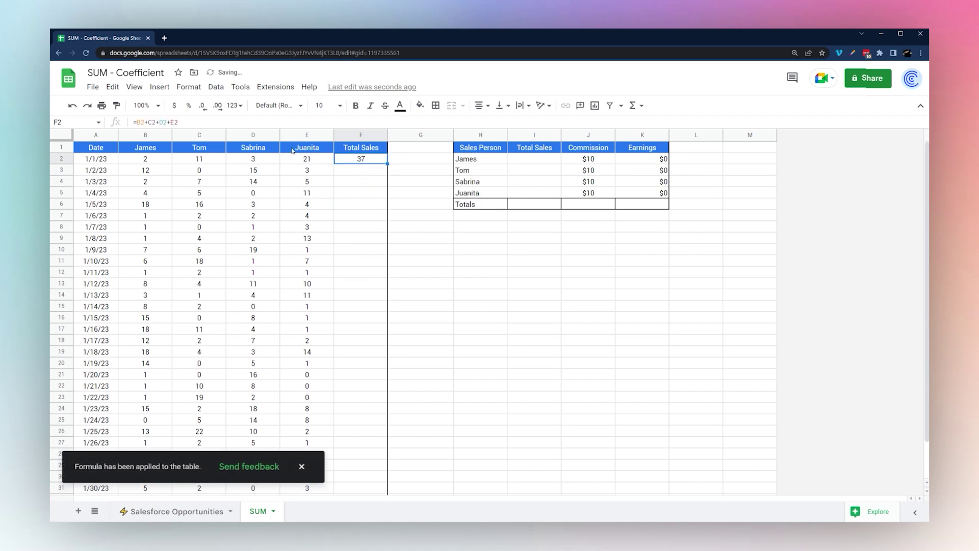
# - Replace F2 with =sum(B2:E2) and fill it down the Total Sales column
pyautogui.write('=sum(')
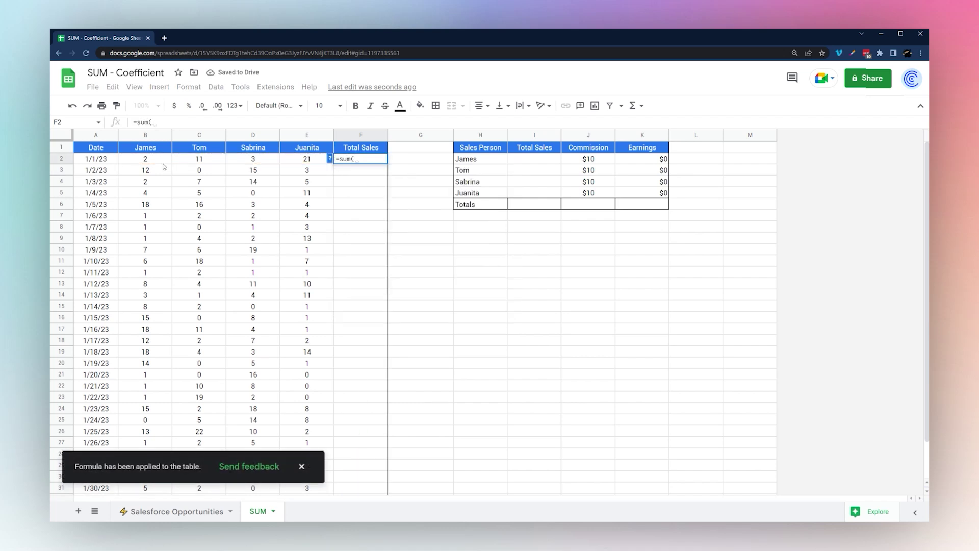
pyautogui.moveTo(148, 158); pyautogui.dragTo(301, 159)
pyautogui.press('Return')
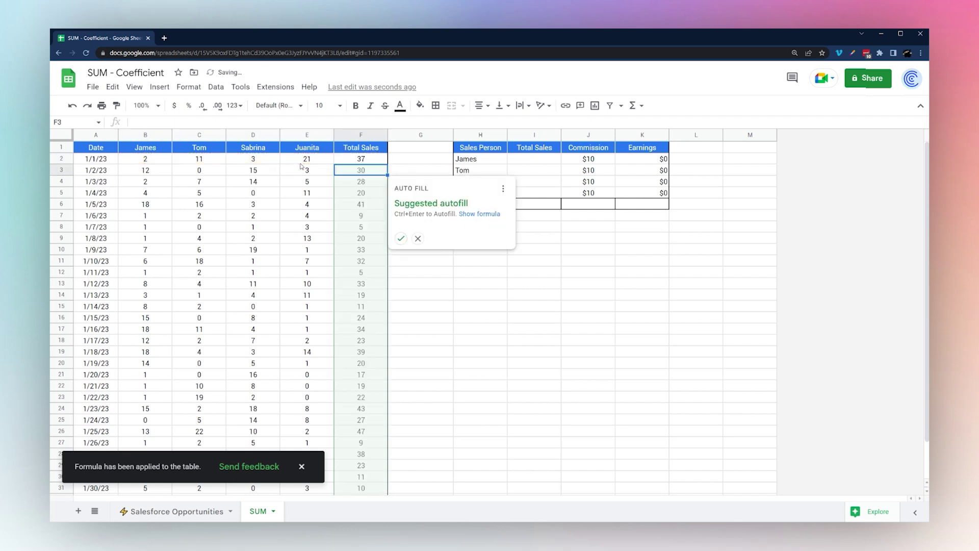
pyautogui.click(402, 239)
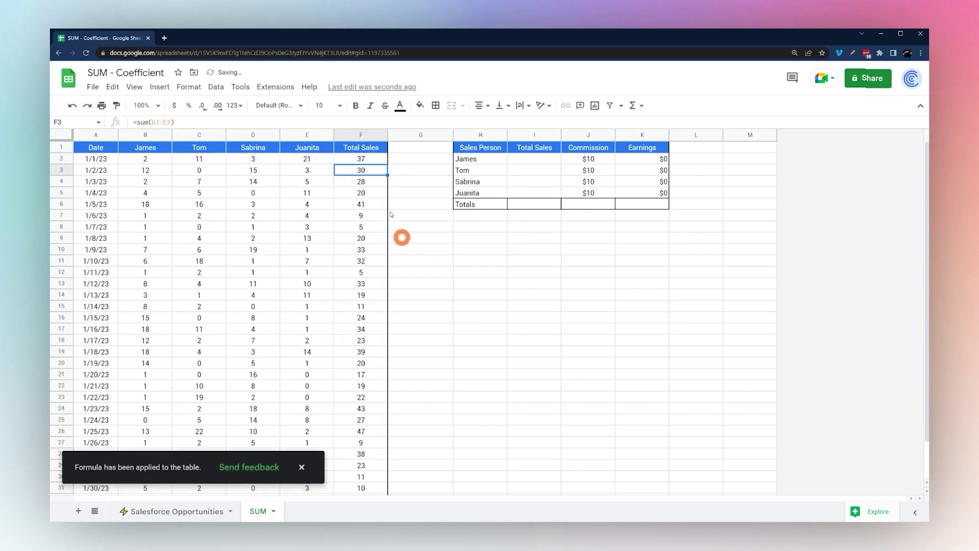
pyautogui.click(366, 158)
pyautogui.scroll(-2, 380, 244)
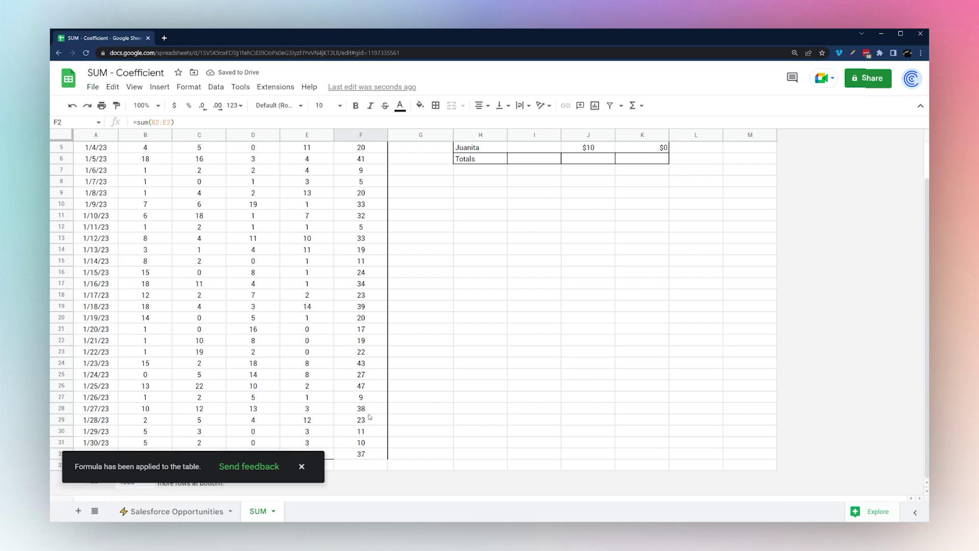
pyautogui.scroll(2, 372, 418)
pyautogui.click(302, 467)
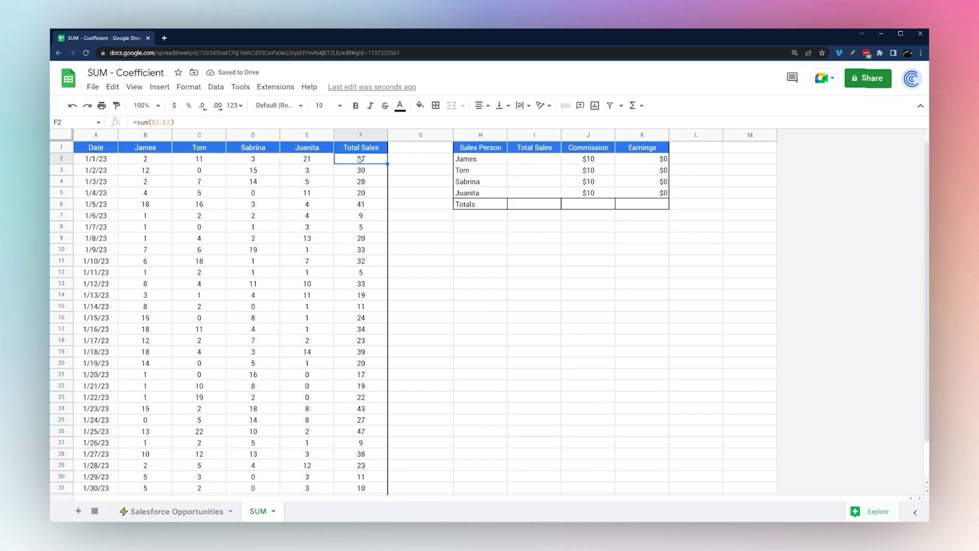
# - Enter =sum(B2:B), =sum(C2:C), =sum(D2:D) for James, Tom and Sabrina (205, 188, 199)
pyautogui.click(535, 159)
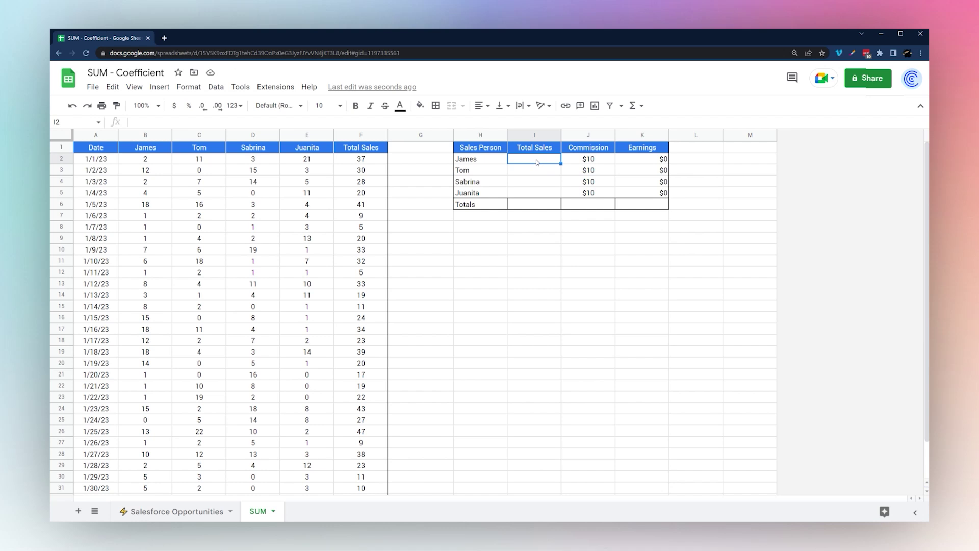
pyautogui.write('=sum(')
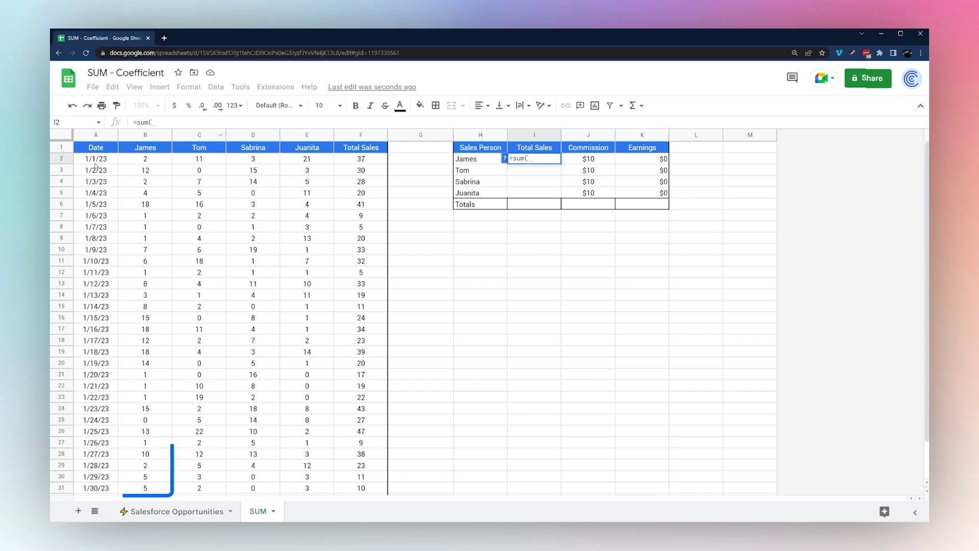
pyautogui.click(145, 159)
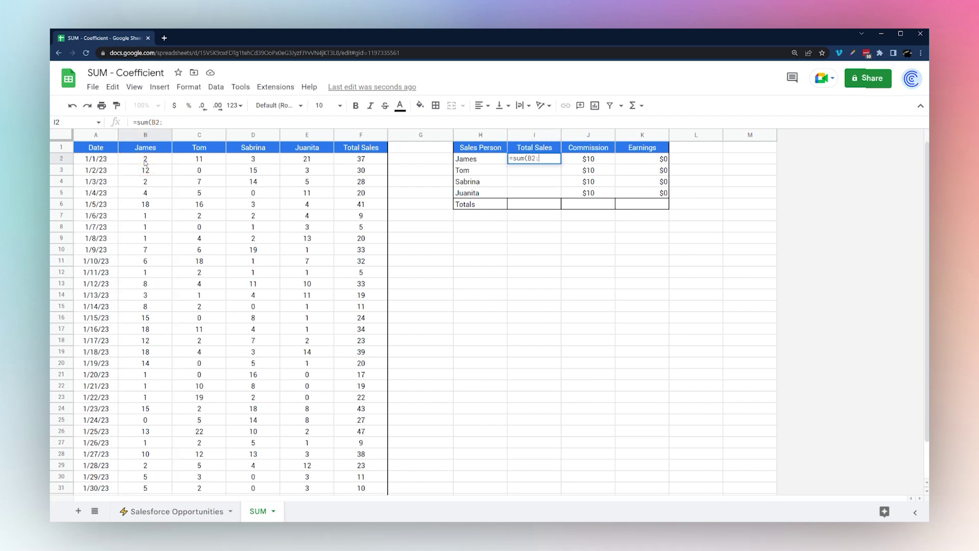
pyautogui.write(':b)')
pyautogui.press('Return')
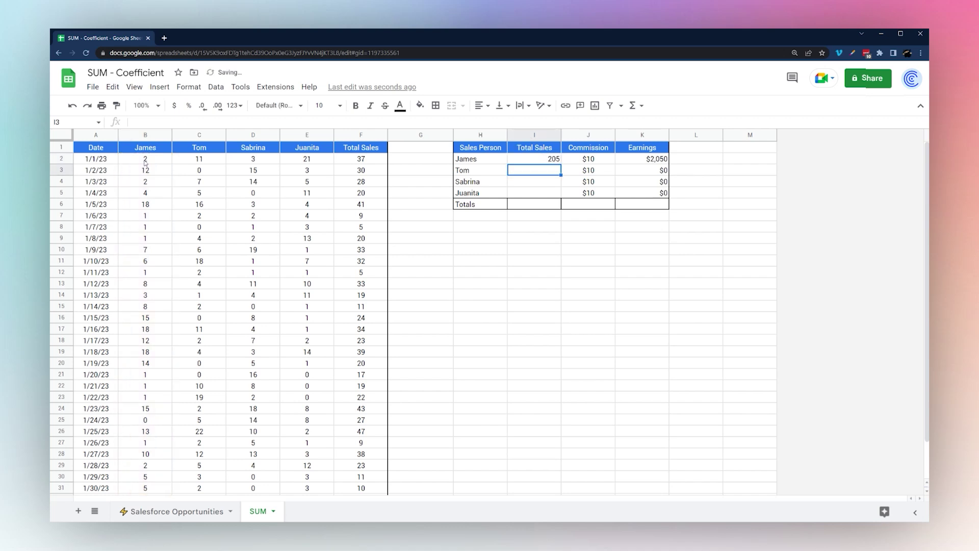
pyautogui.write('=sum(')
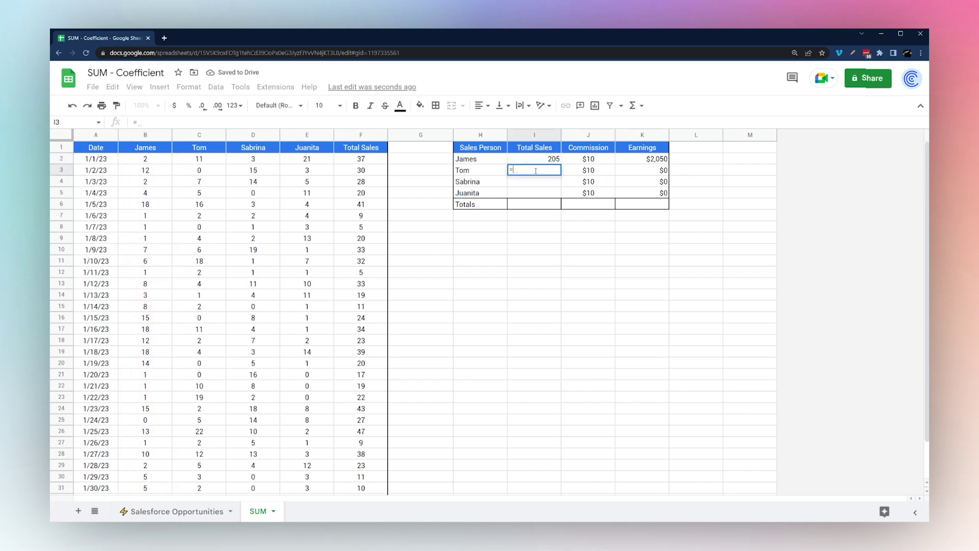
pyautogui.click(212, 162)
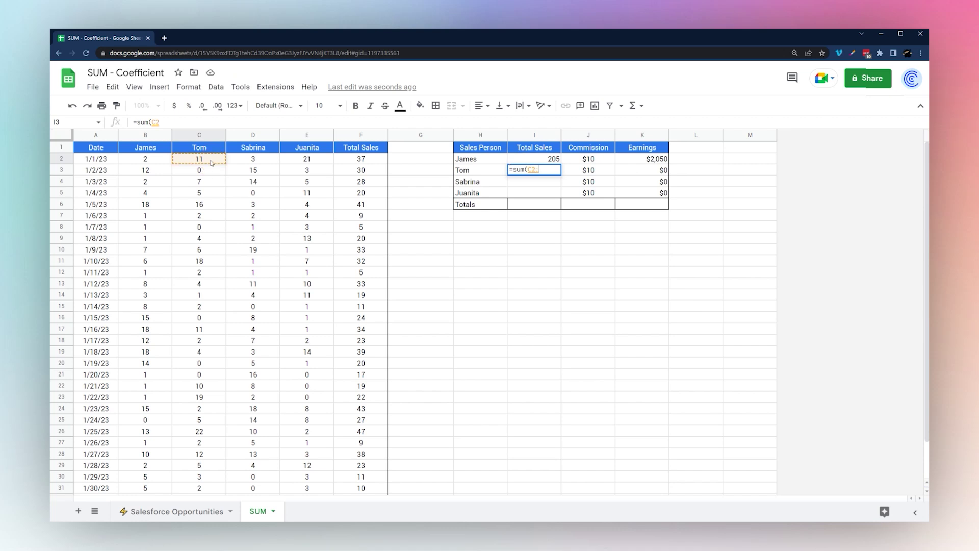
pyautogui.write(':c)')
pyautogui.press('Return')
pyautogui.write('=sum(')
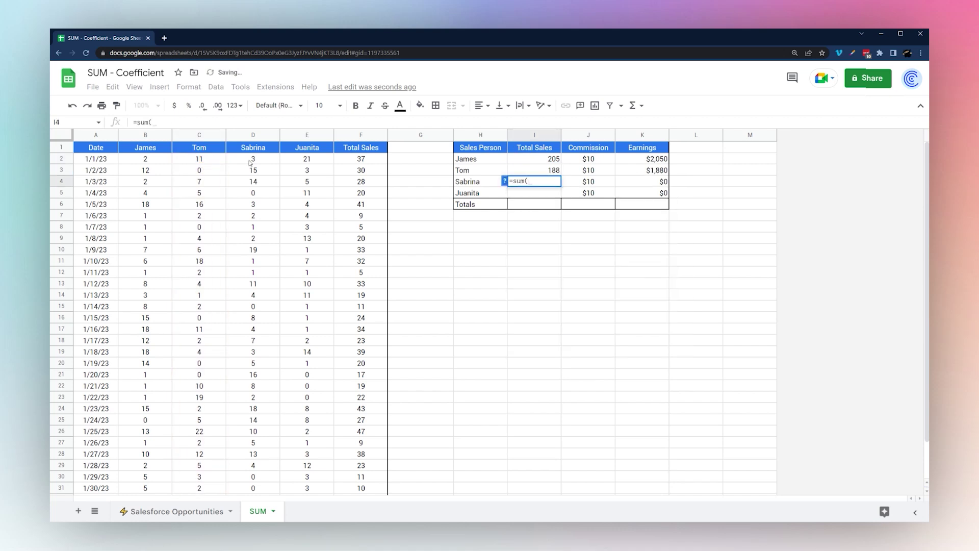
pyautogui.click(254, 161)
pyautogui.write(':d)')
pyautogui.press('Return')
# - Give Juanita's Total Sales =sum(E2:E), totalling 174
pyautogui.write('=sum(')
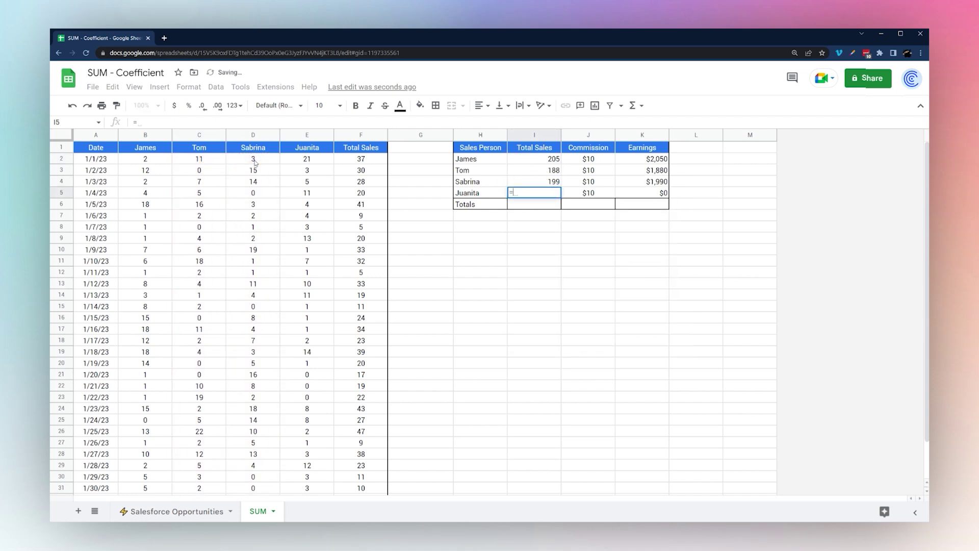
pyautogui.click(299, 162)
pyautogui.write(':e)')
pyautogui.press('Return')
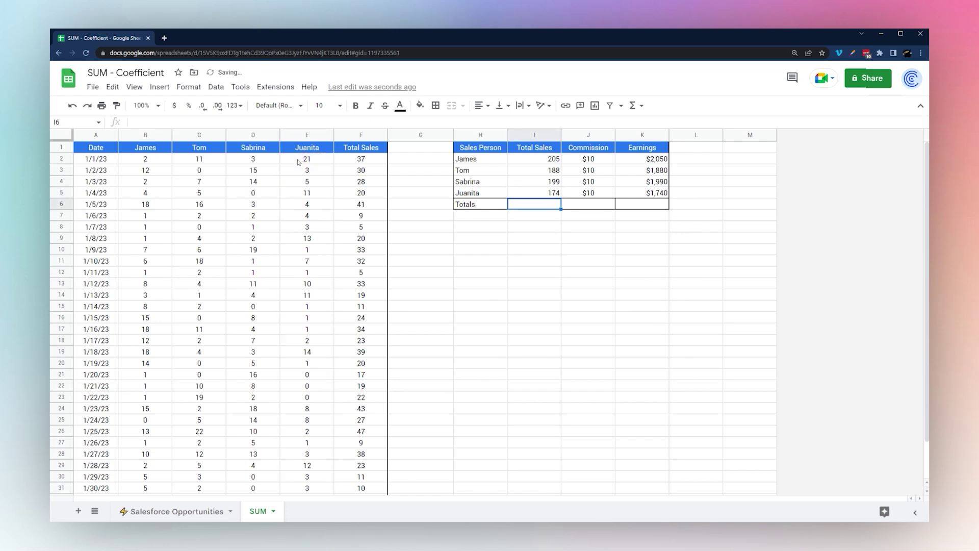
# - Sum the four salesperson totals with =sum(I2:I5) in the Totals row, giving 766
pyautogui.write('=sum(')
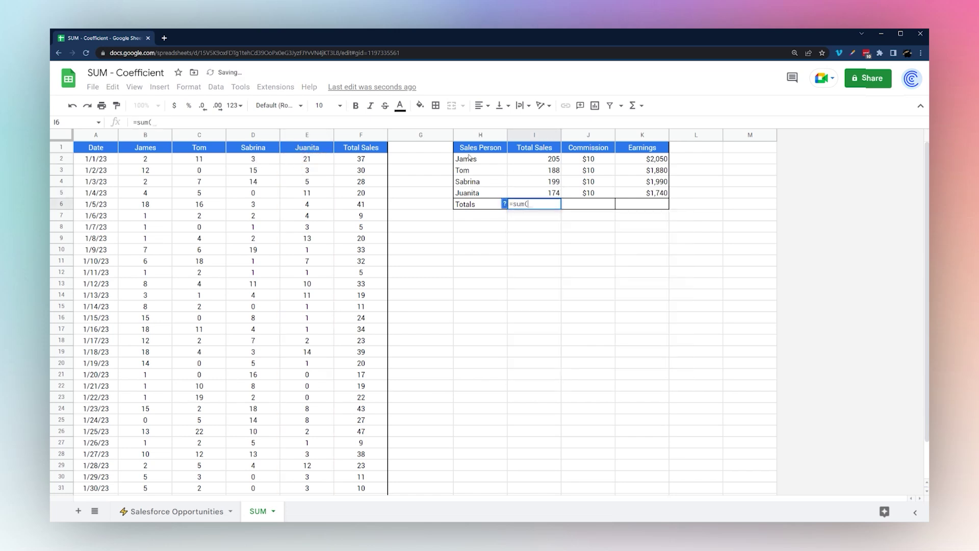
pyautogui.moveTo(559, 162); pyautogui.dragTo(553, 194)
pyautogui.write(')')
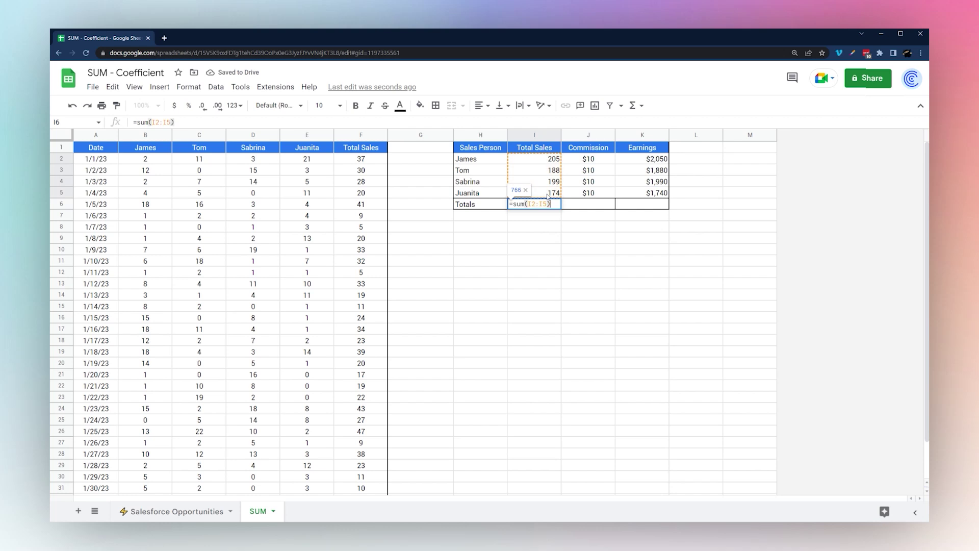
pyautogui.press('Return')
pyautogui.click(551, 205)
# - Total the Earnings K2:K5 in the Totals row to $7,660
pyautogui.click(643, 202)
pyautogui.write('=sum(')
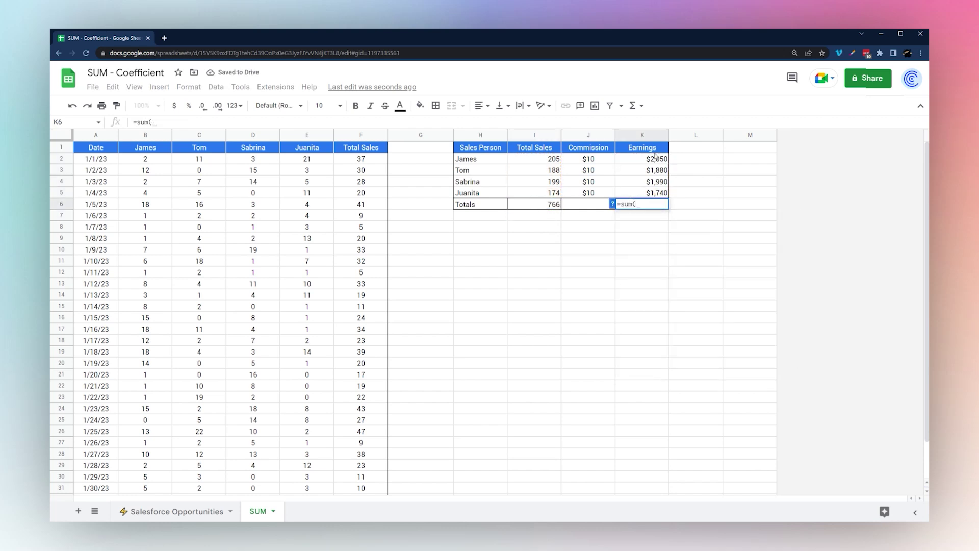
pyautogui.moveTo(657, 156); pyautogui.dragTo(657, 194)
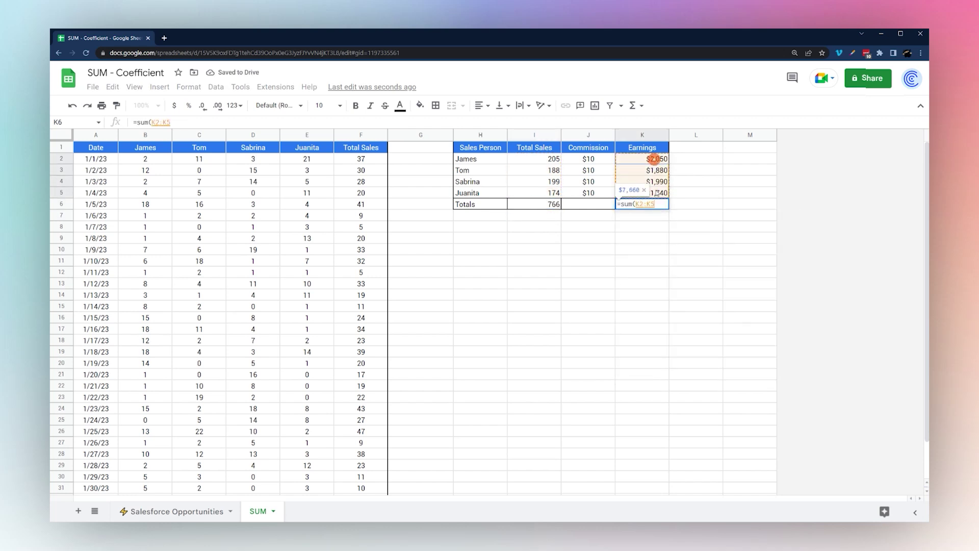
pyautogui.press('Return')
pyautogui.click(463, 231)
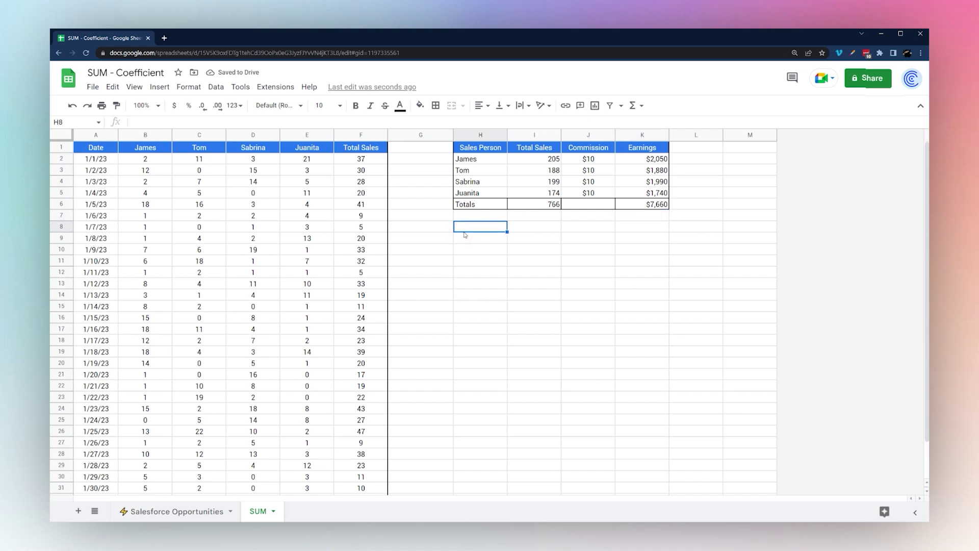
# - Enter =sum(B2:E32) in H8 and confirm its 766 matches the Totals row in I6
pyautogui.write('=sum(')
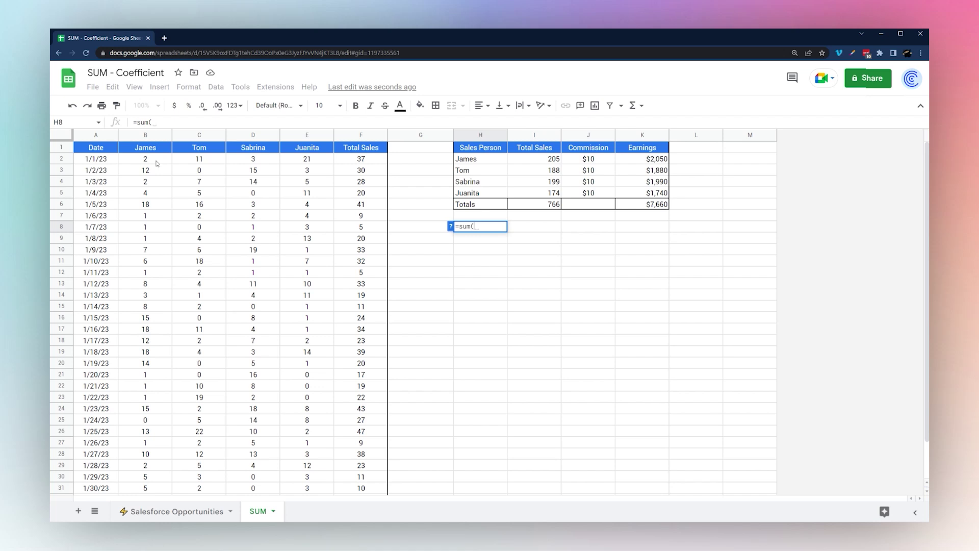
pyautogui.moveTo(153, 159); pyautogui.dragTo(307, 453)
pyautogui.scroll(2, 483, 365)
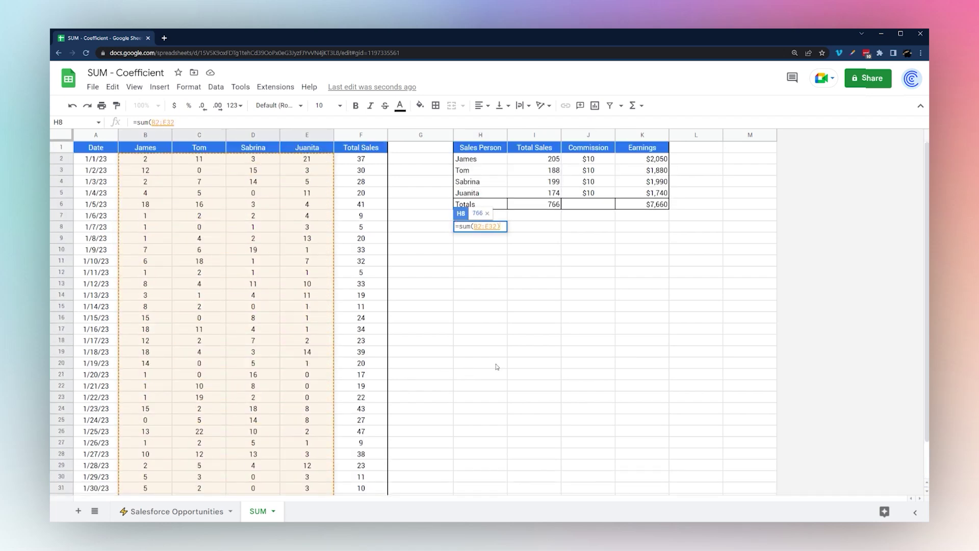
pyautogui.press('Return')
pyautogui.press('Up')
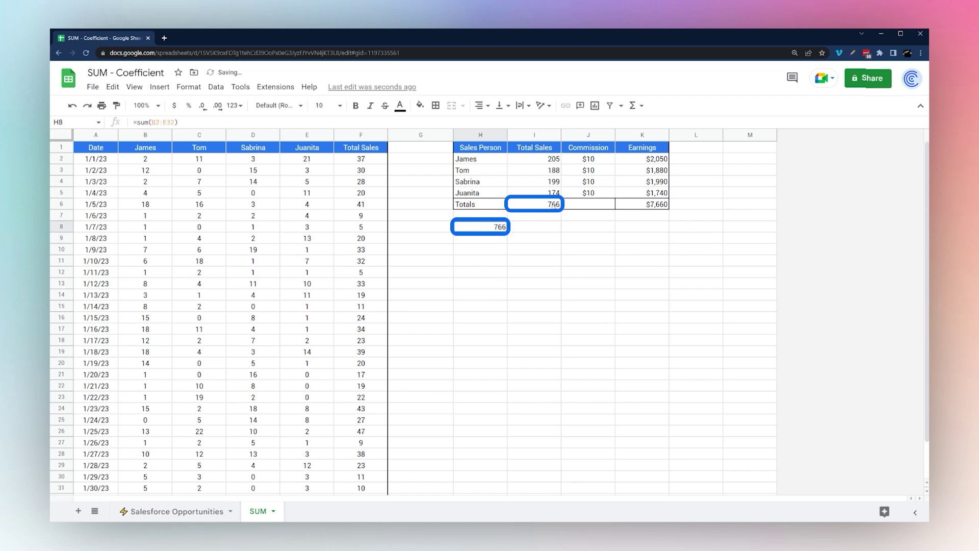
pyautogui.click(554, 206)
pyautogui.click(498, 227)
# - Start a sum in H9 of the salesperson totals I2:I5, then undo those references
pyautogui.click(494, 239)
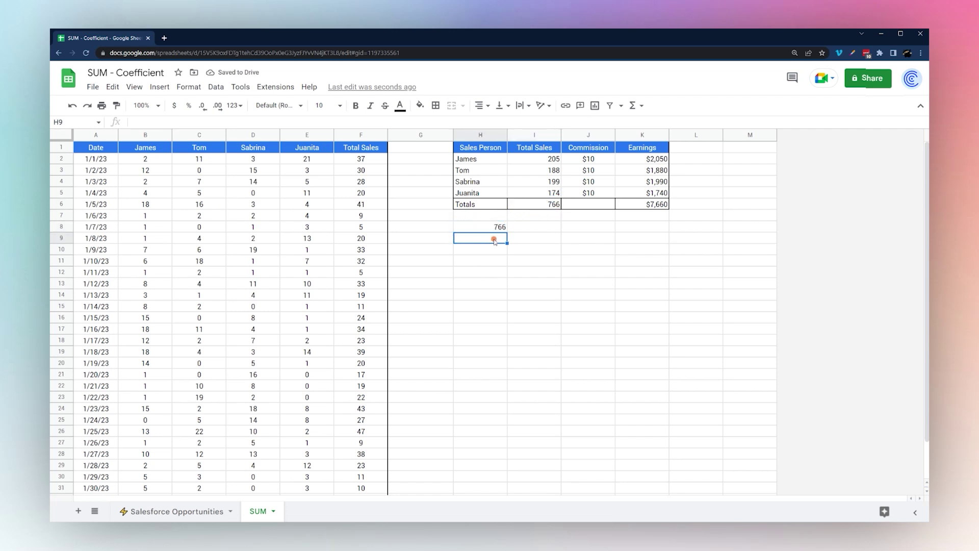
pyautogui.write('=sum(')
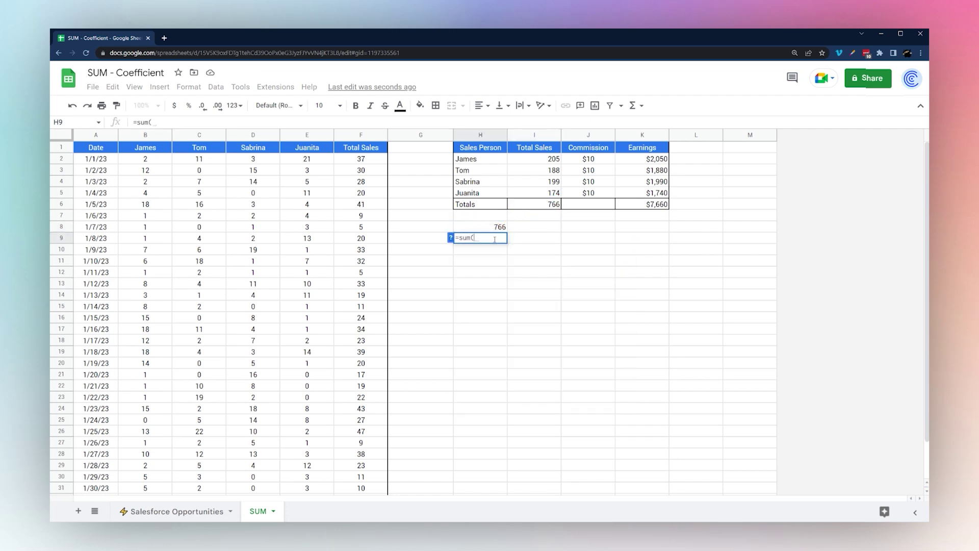
pyautogui.click(542, 158)
pyautogui.write(',')
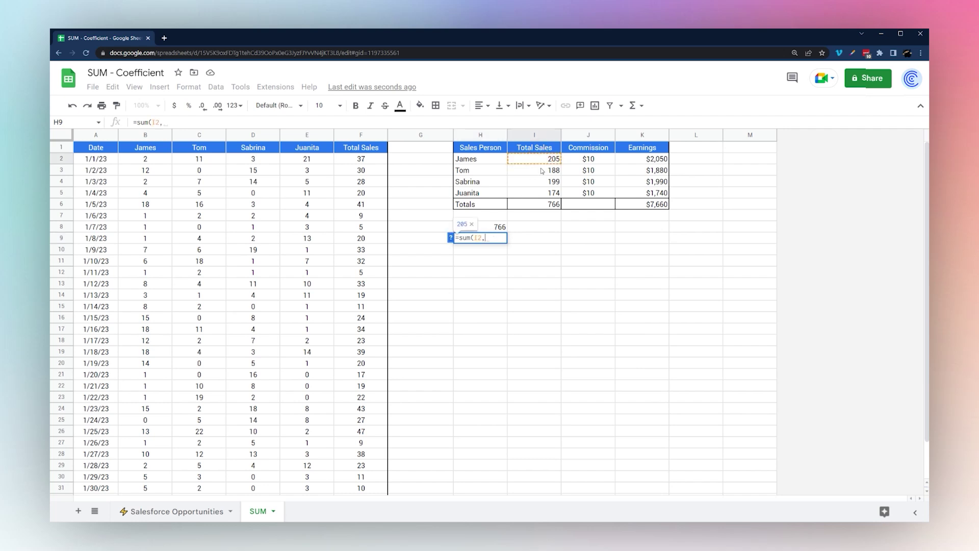
pyautogui.click(540, 169)
pyautogui.write(',')
pyautogui.click(545, 183)
pyautogui.write(',')
pyautogui.click(542, 193)
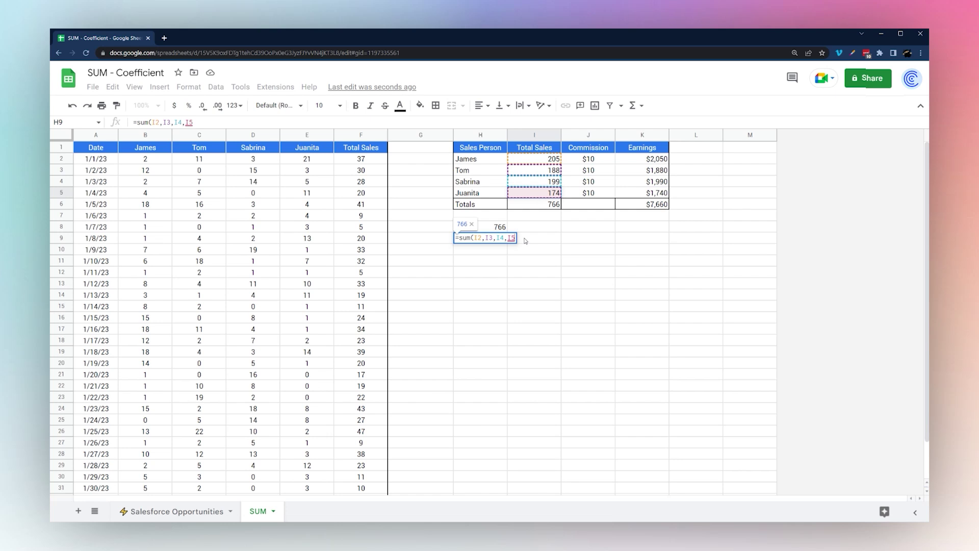
pyautogui.hotkey('ctrl', 'z')
pyautogui.hotkey('ctrl', 'z')
pyautogui.hotkey('ctrl', 'z')
pyautogui.hotkey('ctrl', 'z')
pyautogui.hotkey('ctrl', 'z')
pyautogui.hotkey('ctrl', 'z')
pyautogui.hotkey('ctrl', 'z')
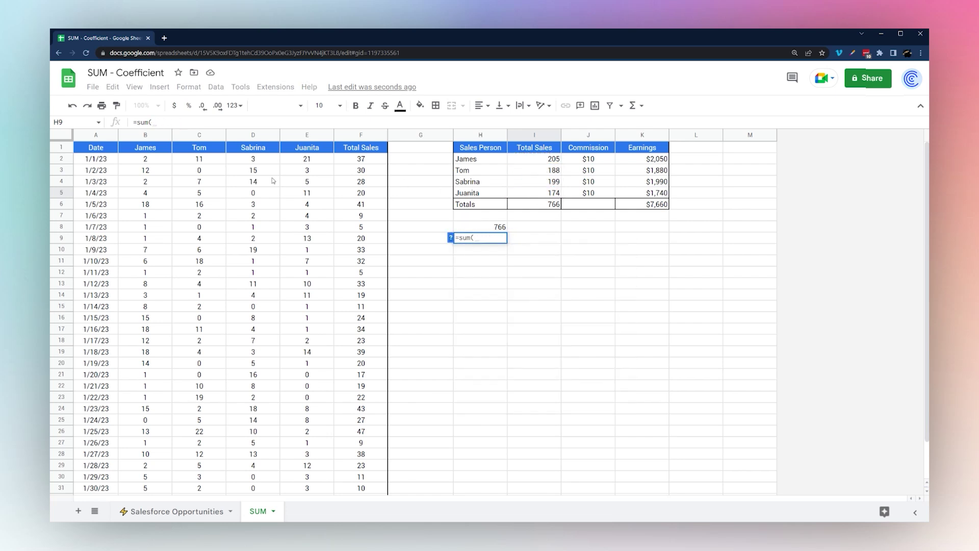
# - Finish H9 as =sum(F2,F7,F12,F17), adding four daily totals to 85
pyautogui.click(344, 162)
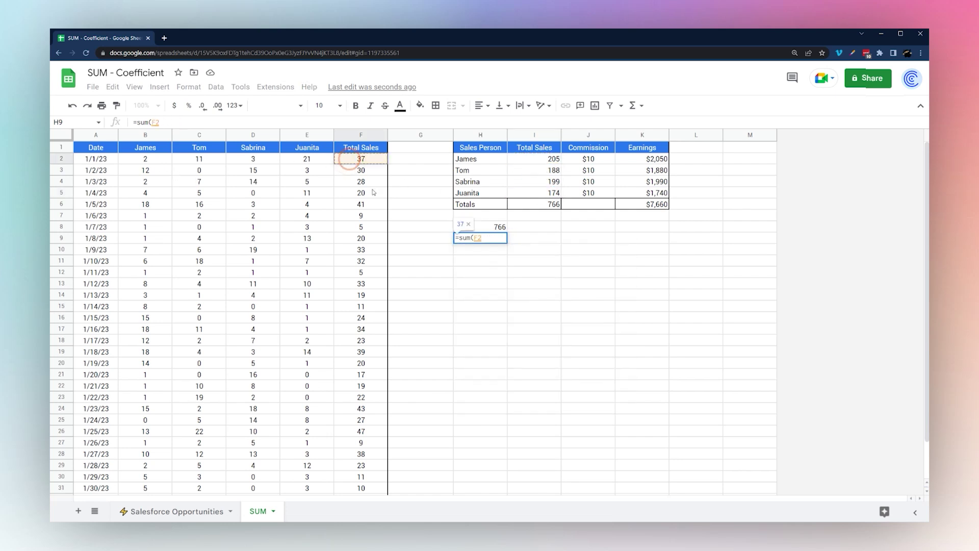
pyautogui.write(',')
pyautogui.click(364, 219)
pyautogui.write(',')
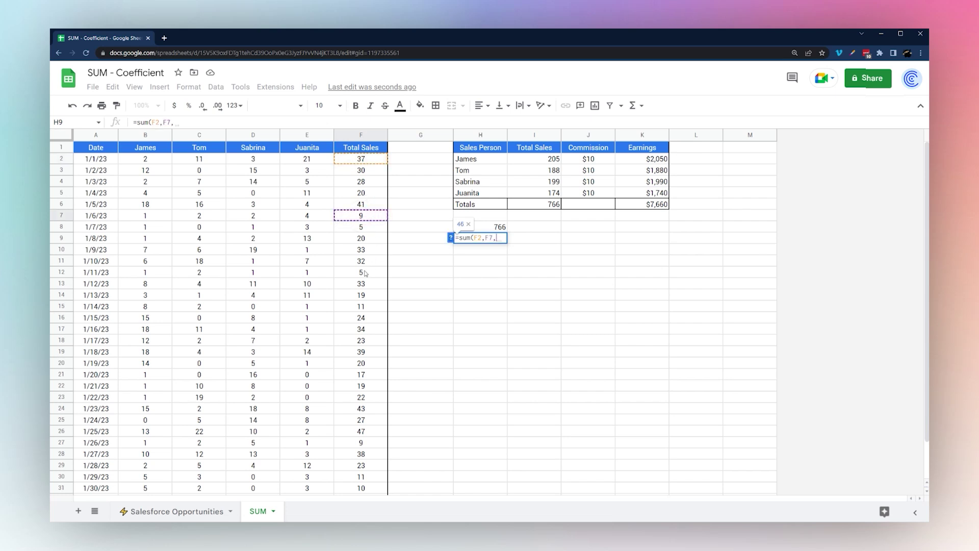
pyautogui.click(364, 274)
pyautogui.write(',')
pyautogui.click(362, 329)
pyautogui.write(')')
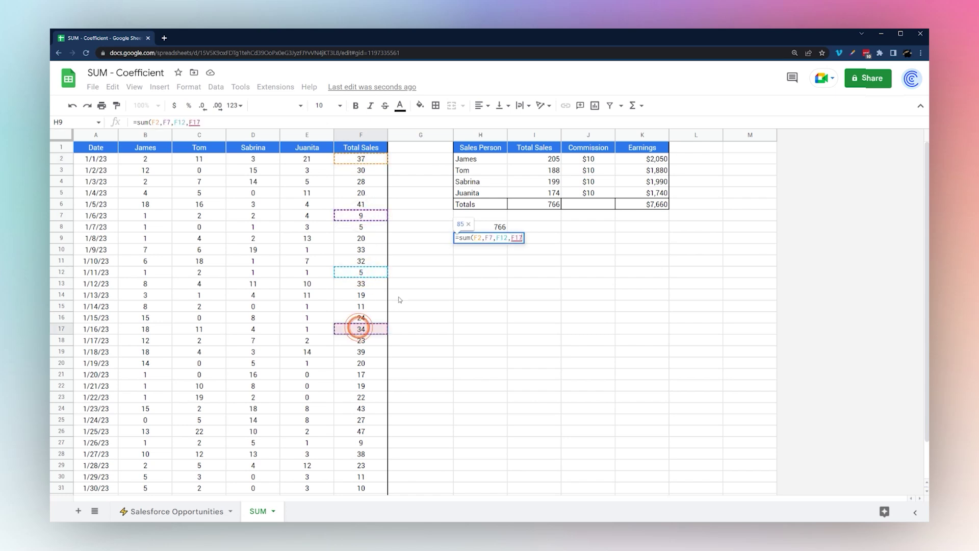
pyautogui.press('Return')
# - Abandon an unfinished F2-based formula in H10 and return to H9
pyautogui.write('=')
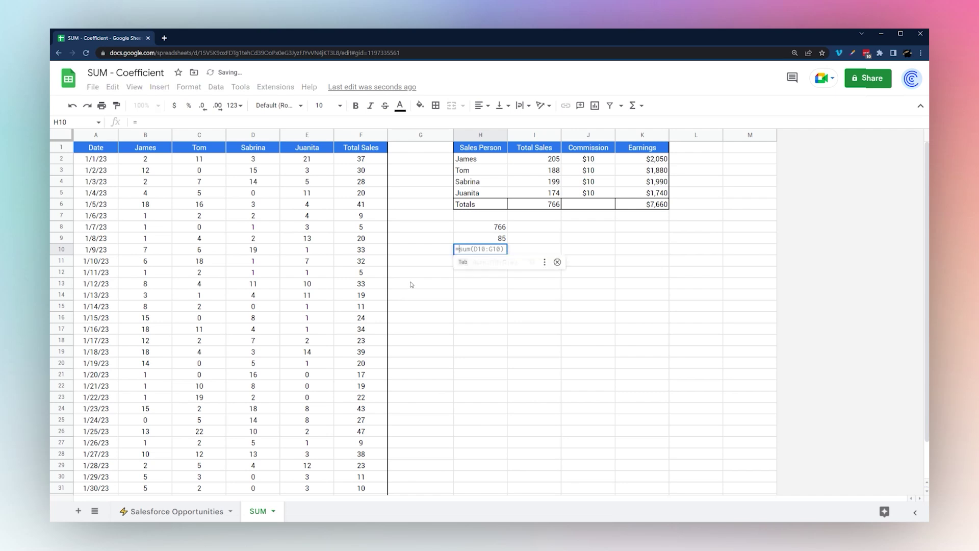
pyautogui.click(361, 160)
pyautogui.write('+')
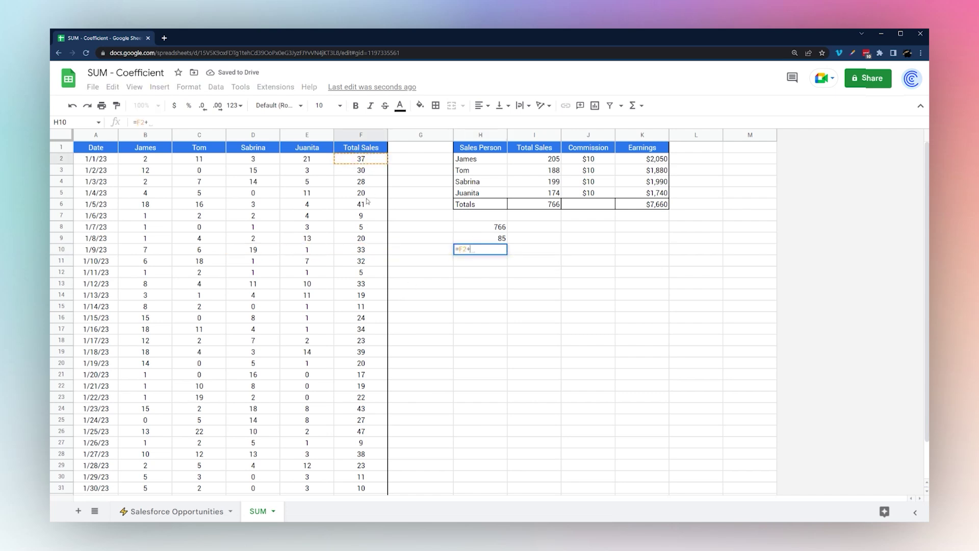
pyautogui.press('Escape')
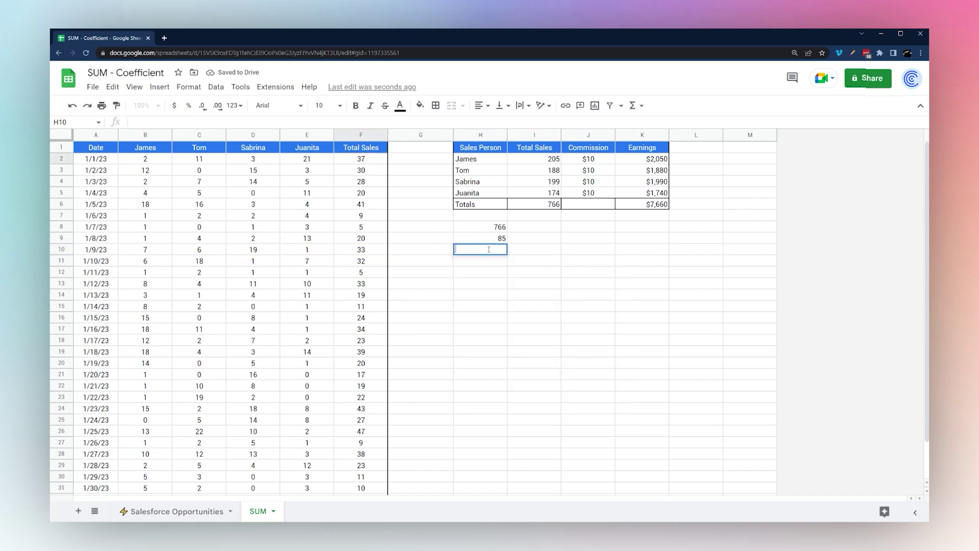
pyautogui.press('Up')
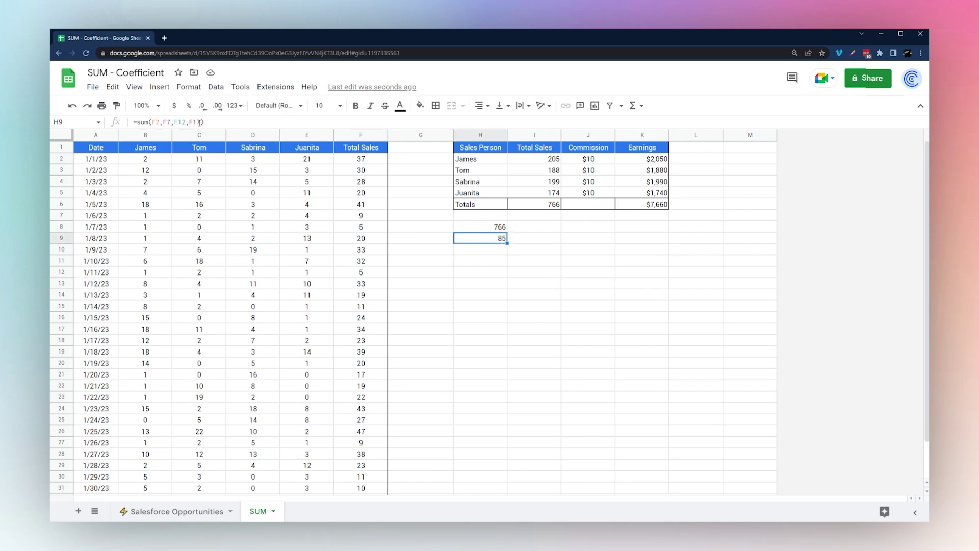
# - Append Juanita's column E2:E32 to the H9 sum, raising it to 259
pyautogui.click(199, 122)
pyautogui.write(',')
pyautogui.moveTo(315, 159); pyautogui.dragTo(317, 457)
pyautogui.press('Return')
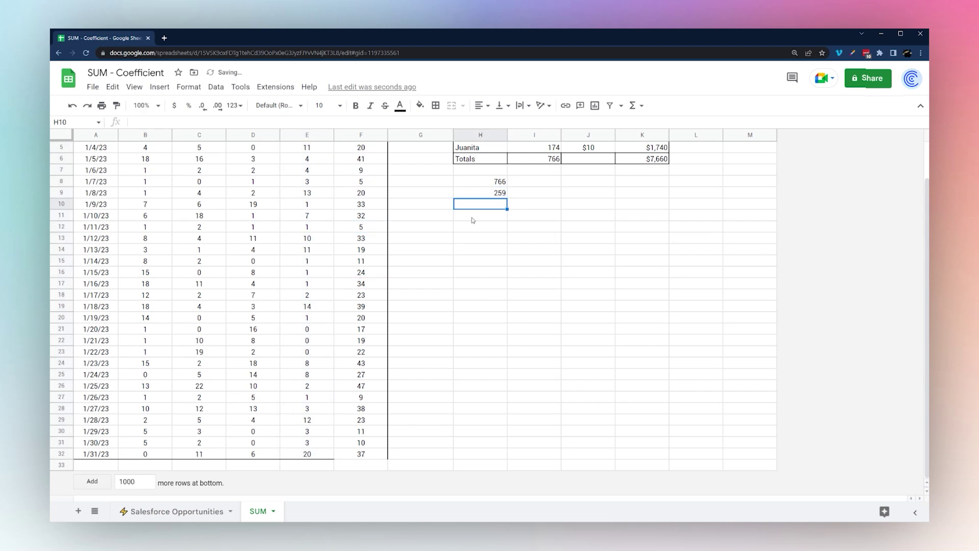
pyautogui.click(482, 193)
# - Add the constant 10 to the H9 formula, making the total 269
pyautogui.click(201, 122)
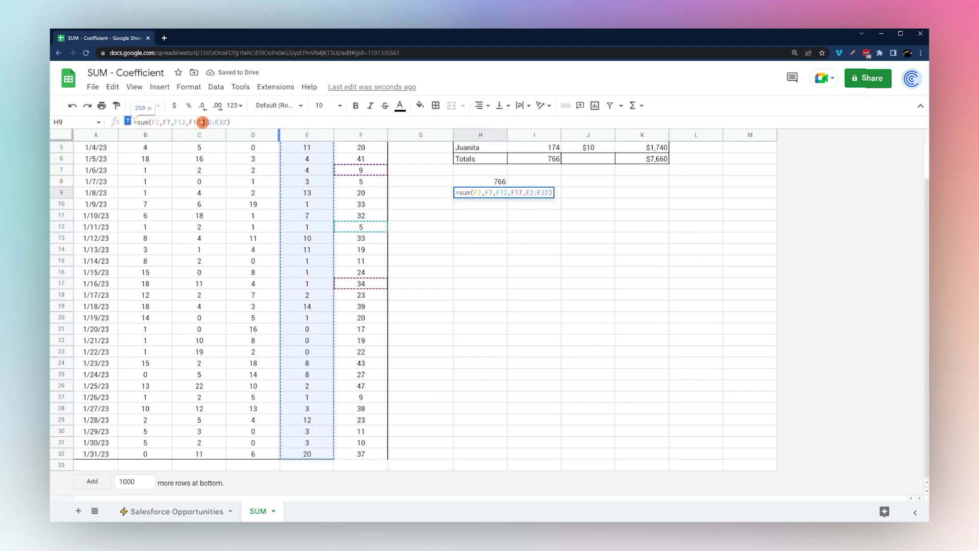
pyautogui.write(',10')
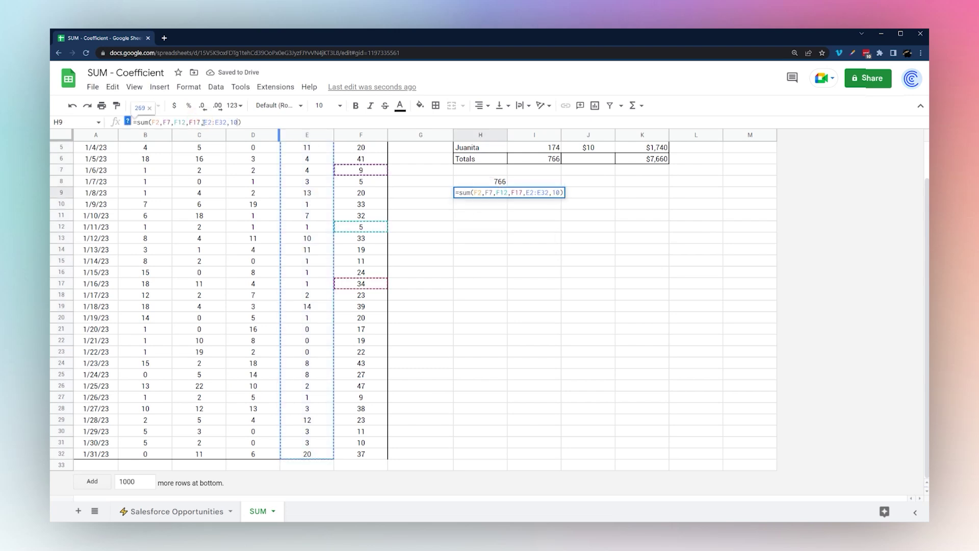
pyautogui.press('Return')
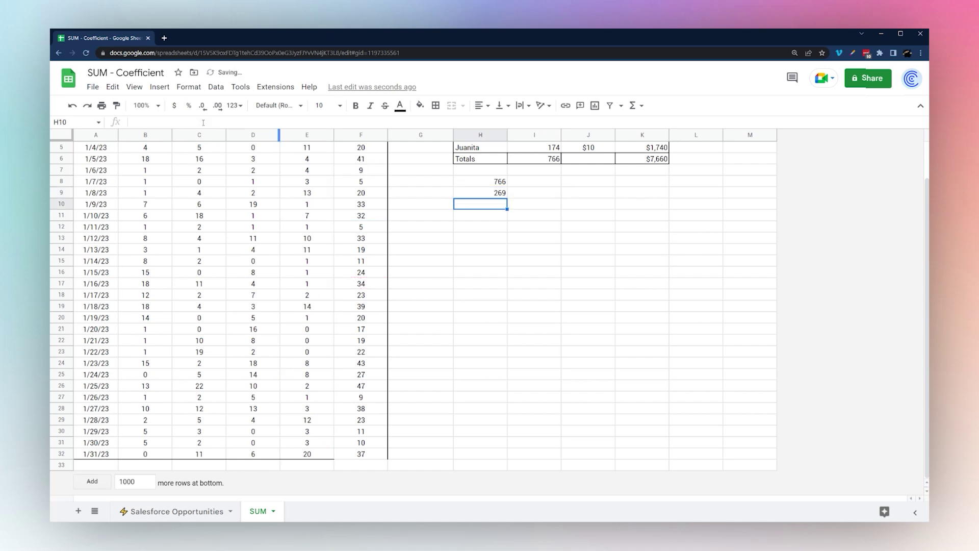
pyautogui.click(491, 196)
pyautogui.scroll(2, 490, 195)
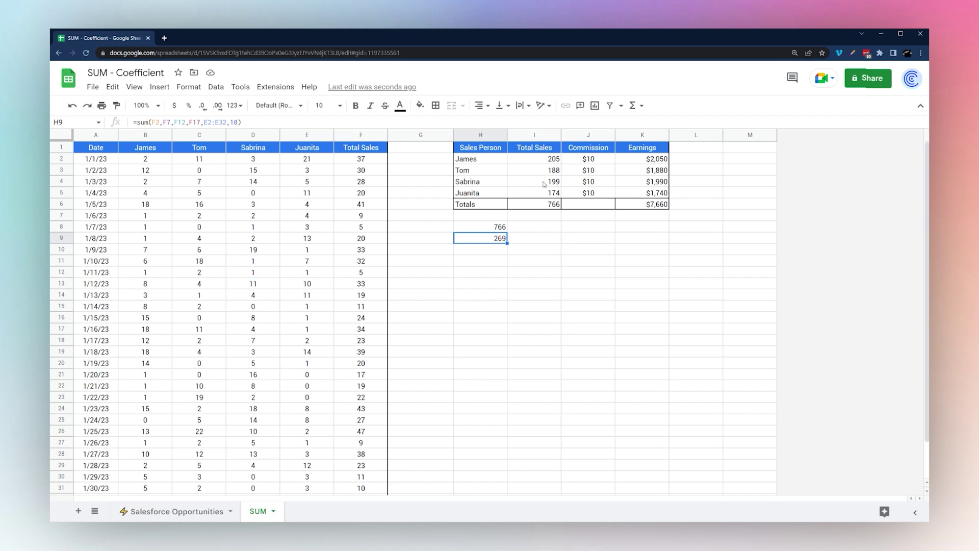
# - Delete the 766 check total and the 269 sum in H8:H9 below the summary table
pyautogui.press('Delete')
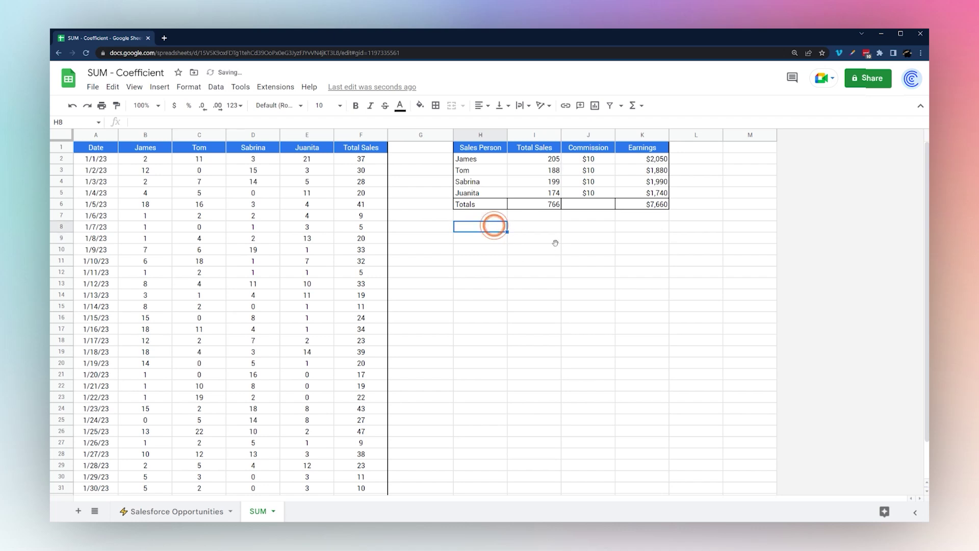
pyautogui.click(556, 242)
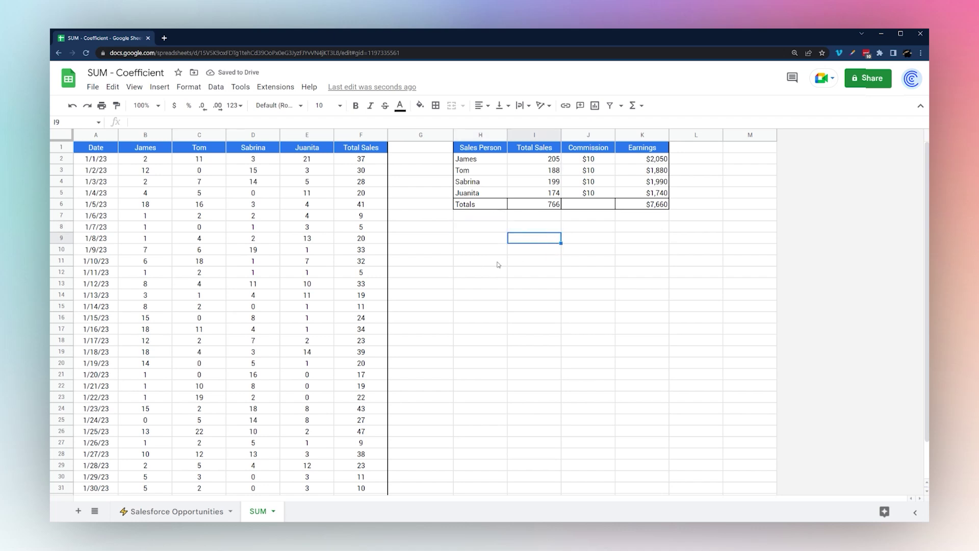